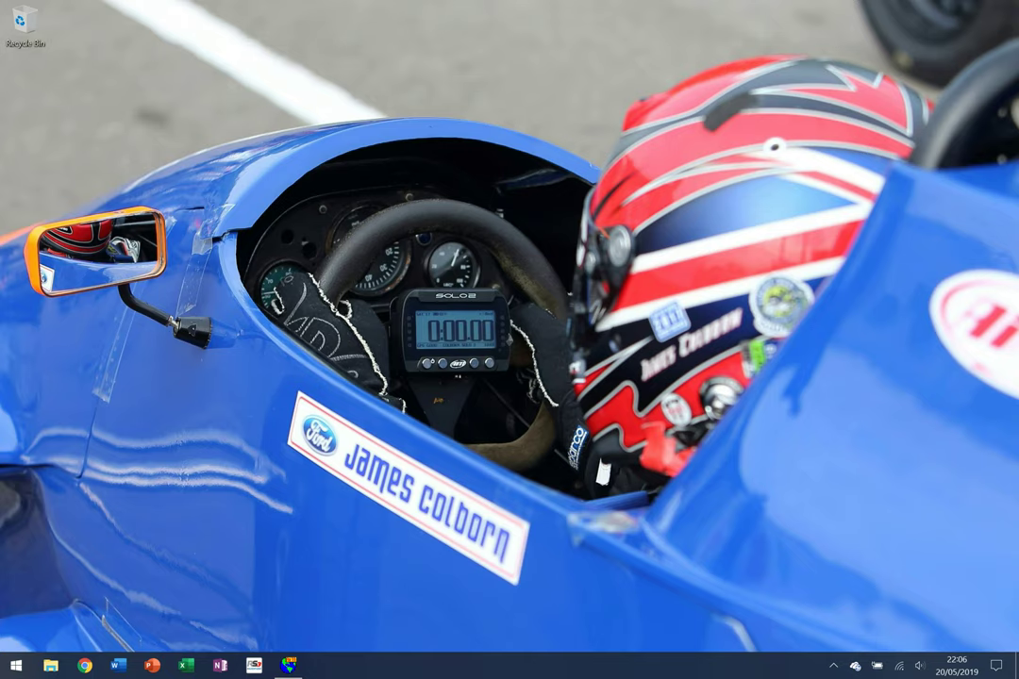
# - Launch RS2Analysis and open the Castle Combe race test dated May 06, 2019 from the test database
pyautogui.click(289, 666)
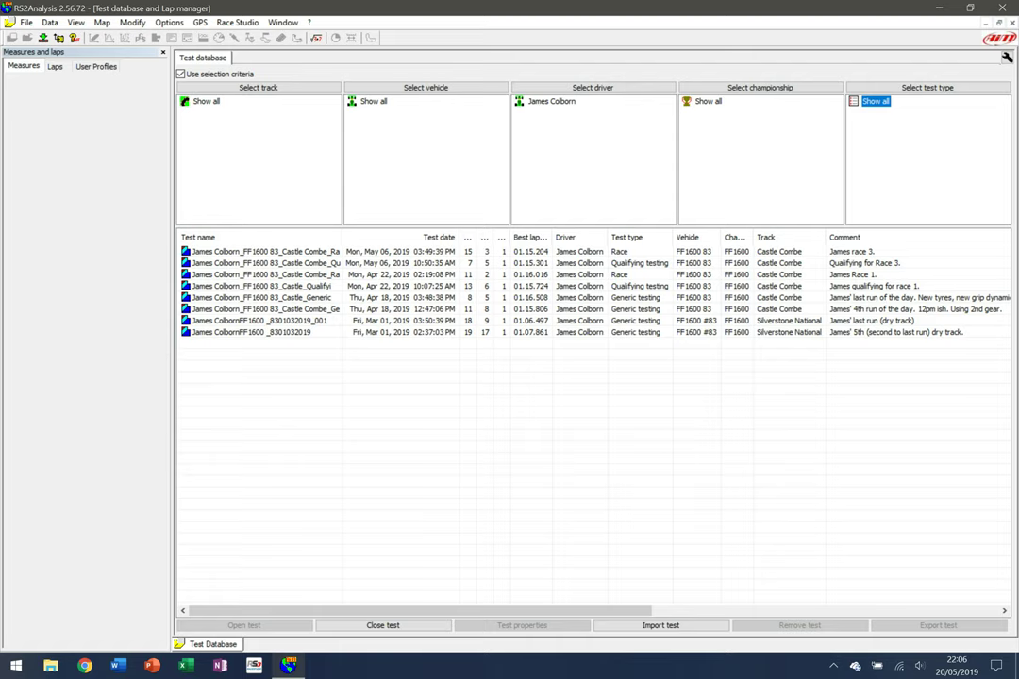
pyautogui.click(266, 252)
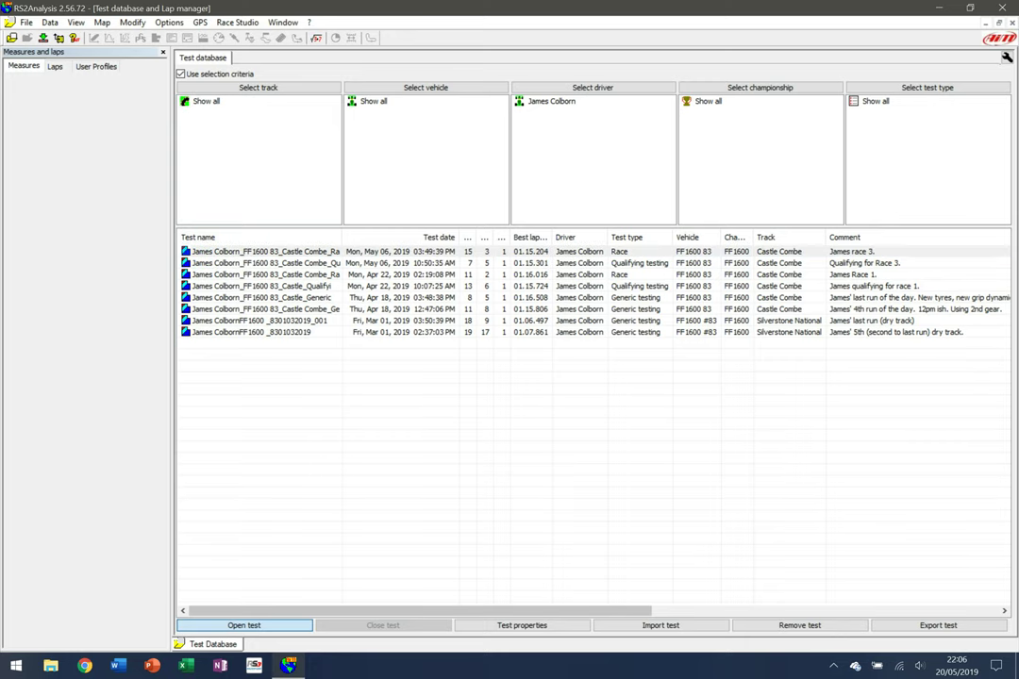
pyautogui.click(243, 625)
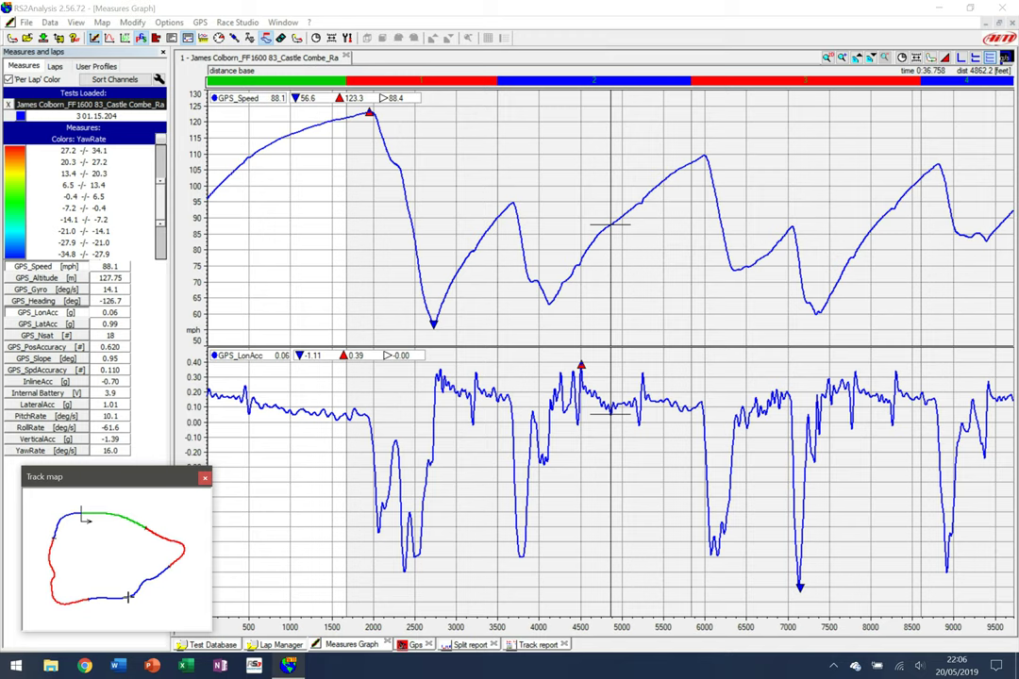
# - Start a data export in Google Earth (KML) format and select laps 3, 9 and 13
pyautogui.click(26, 22)
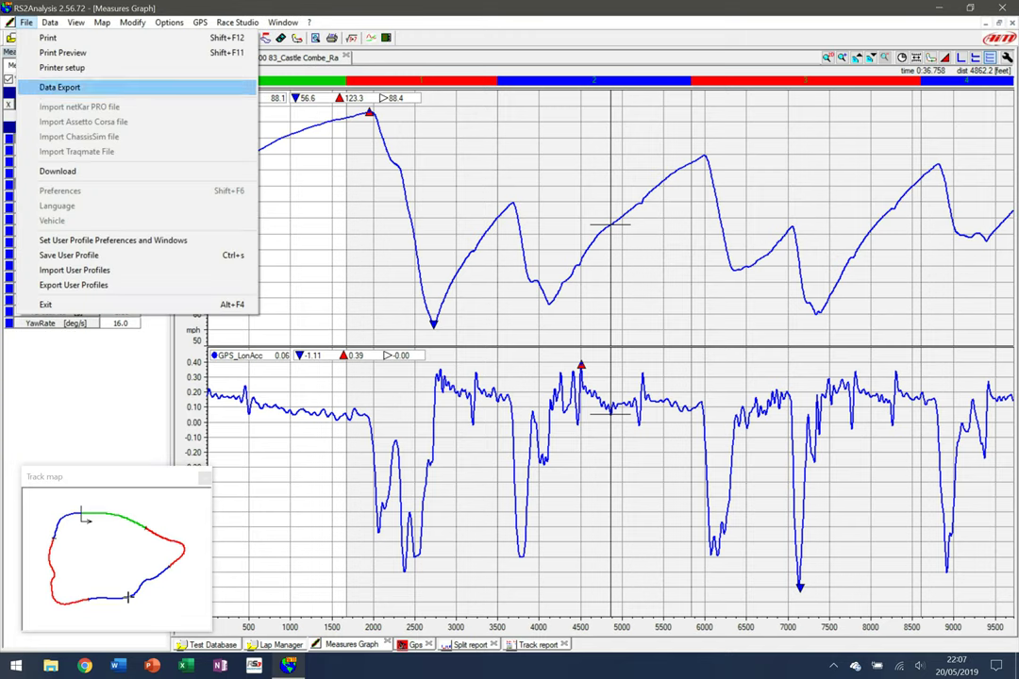
pyautogui.click(59, 86)
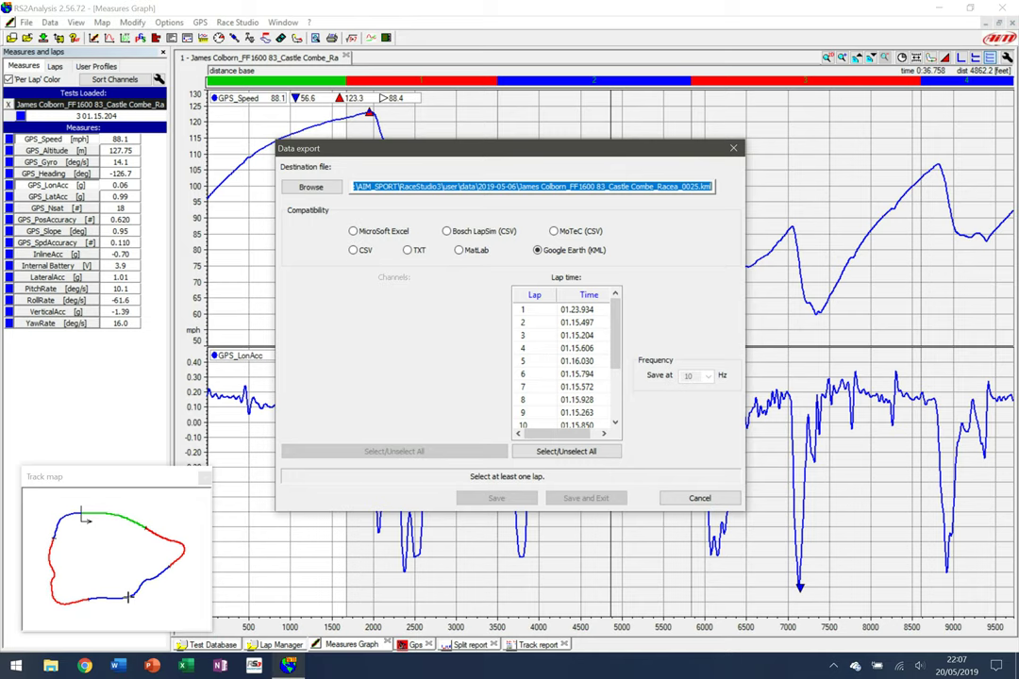
pyautogui.click(569, 336)
pyautogui.scroll(-1, 564, 363)
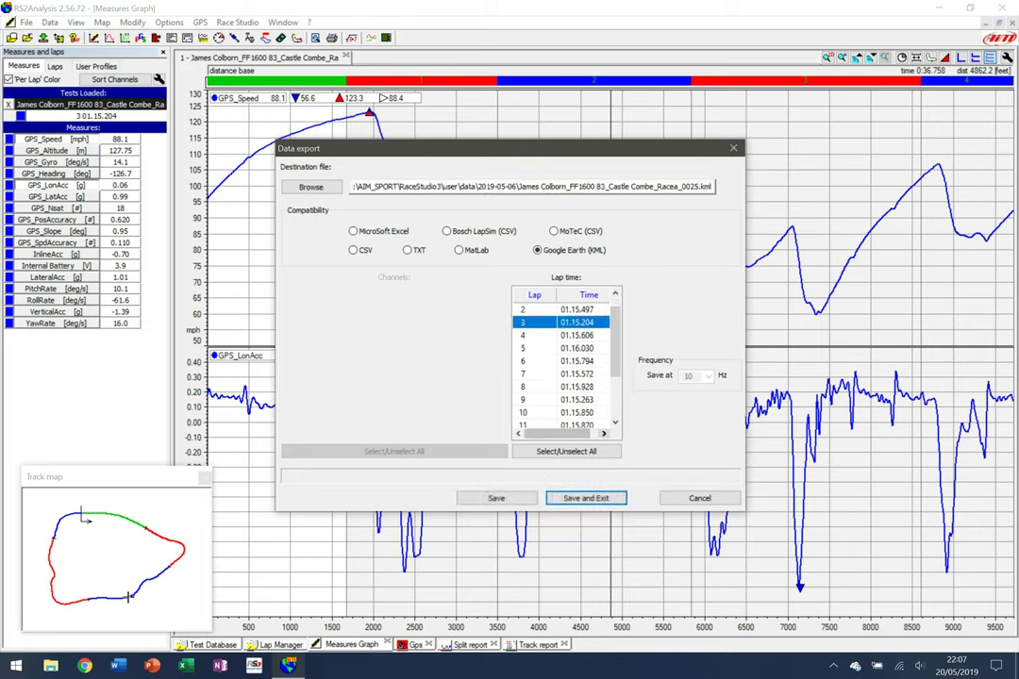
pyautogui.keyDown('ctrl'); pyautogui.click(570, 400); pyautogui.keyUp('ctrl')
pyautogui.moveTo(615, 349); pyautogui.dragTo(615, 374)
pyautogui.keyDown('ctrl'); pyautogui.click(569, 412); pyautogui.keyUp('ctrl')
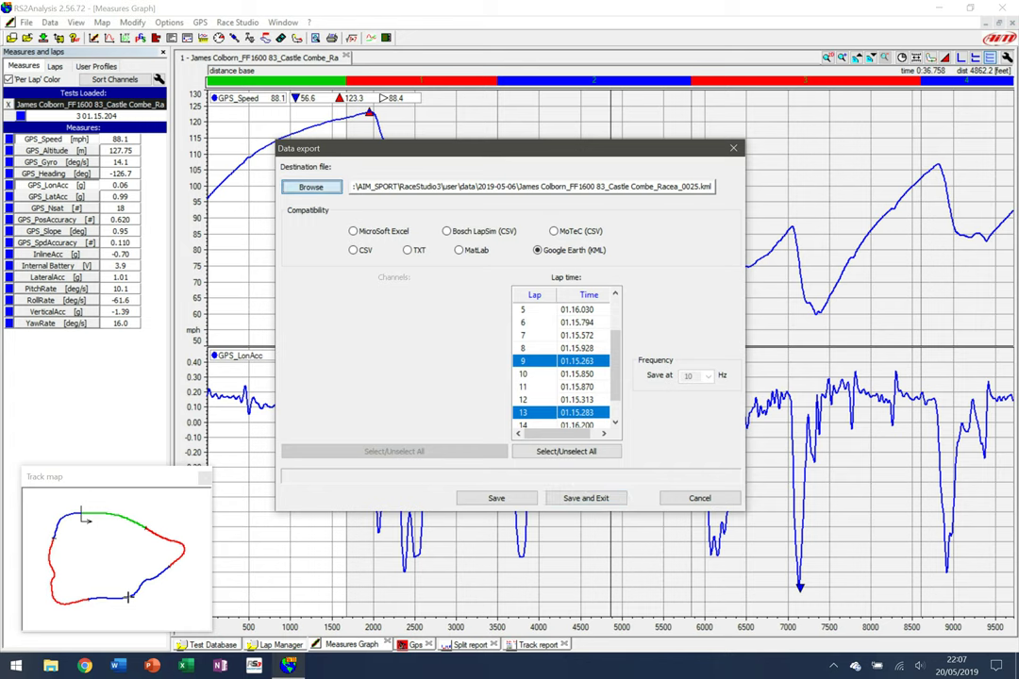
# - Export the selected laps to the Desktop as james_fast_laps_may_2019 and leave the export dialog
pyautogui.click(310, 187)
pyautogui.click(339, 286)
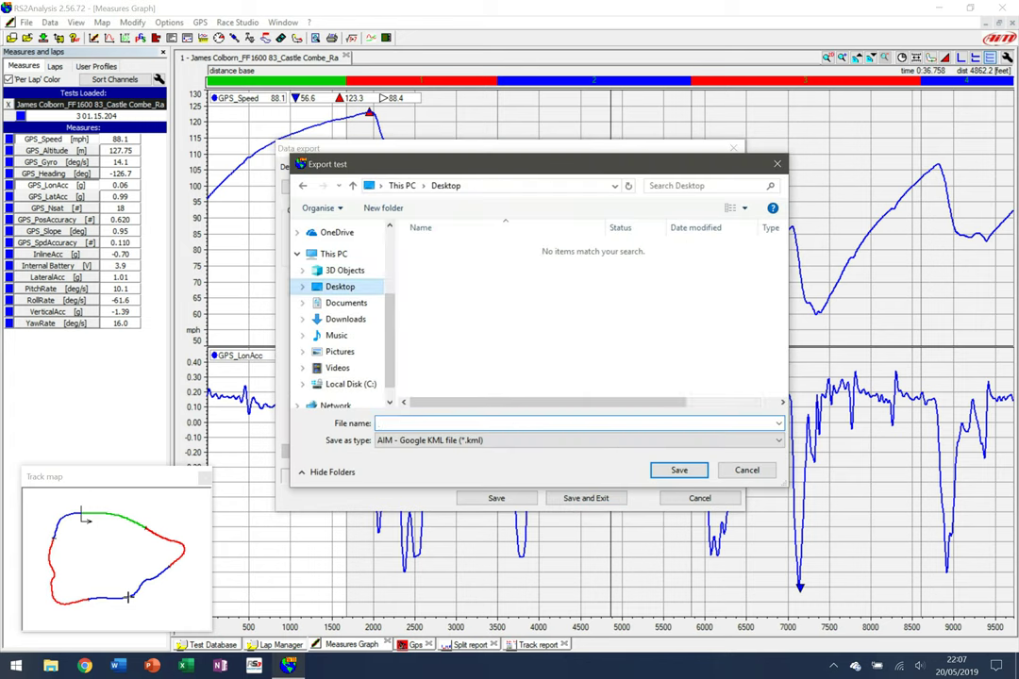
pyautogui.click(471, 423)
pyautogui.write('james')
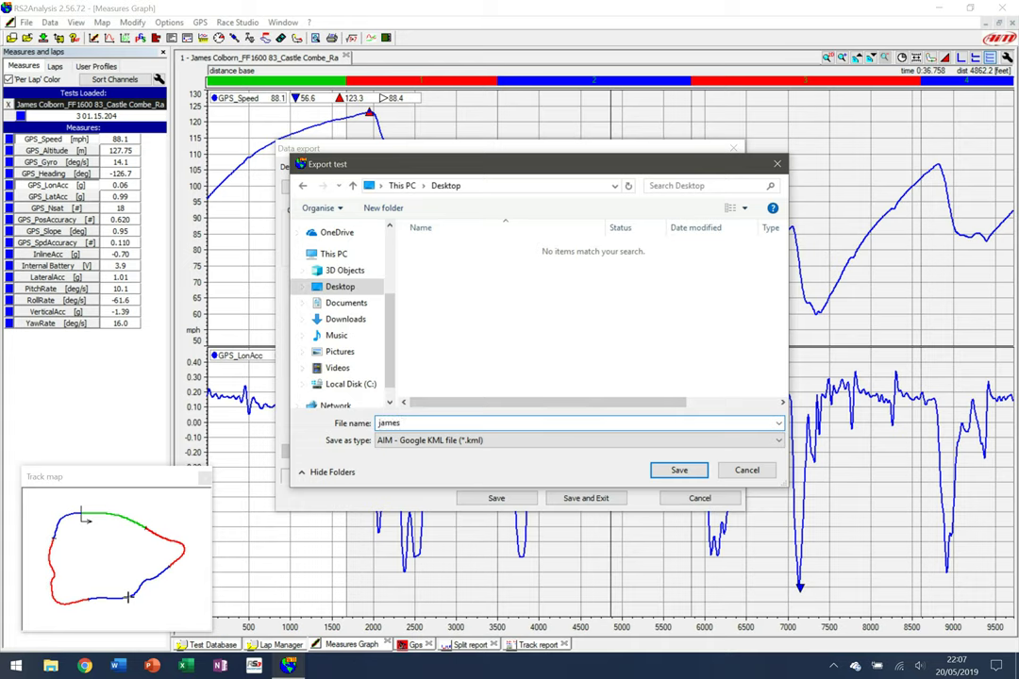
pyautogui.write('_fast_laps_may_2019')
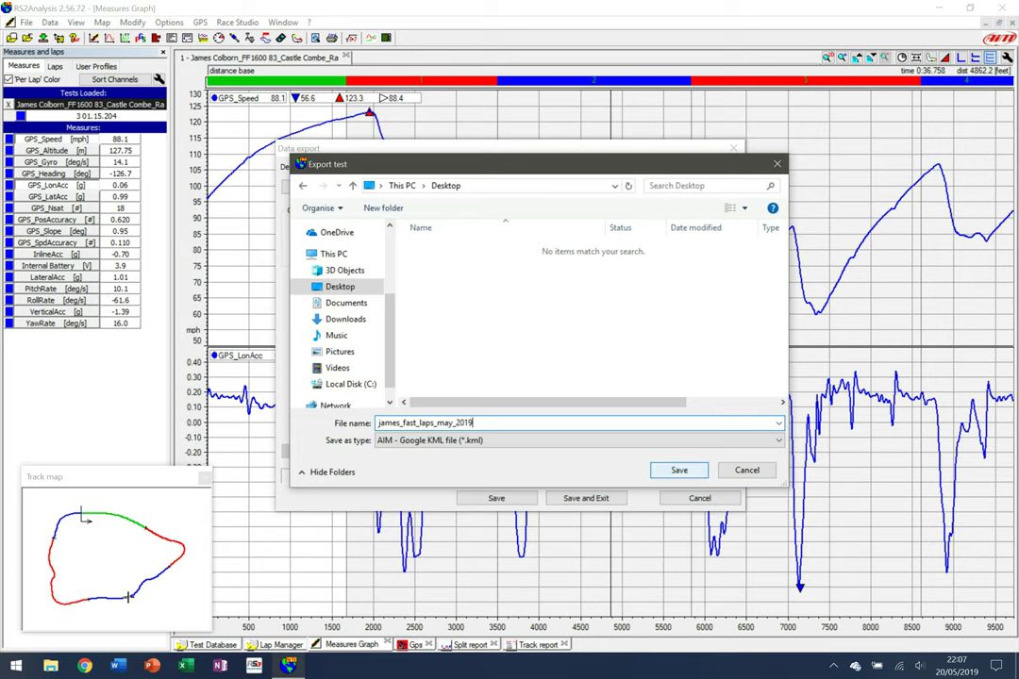
pyautogui.press('Return')
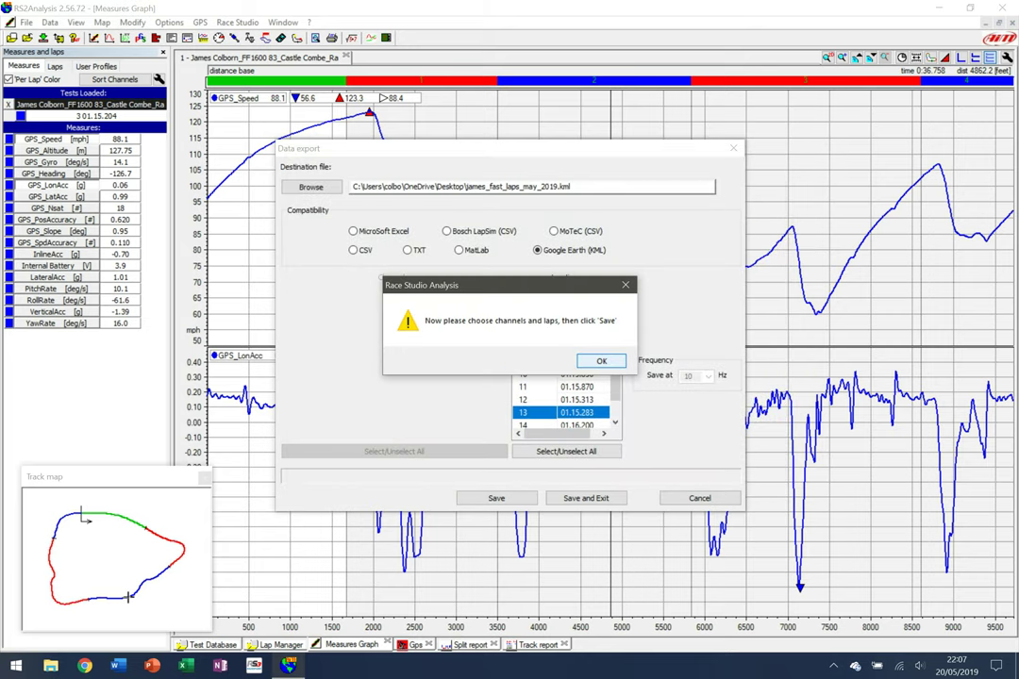
pyautogui.press('Return')
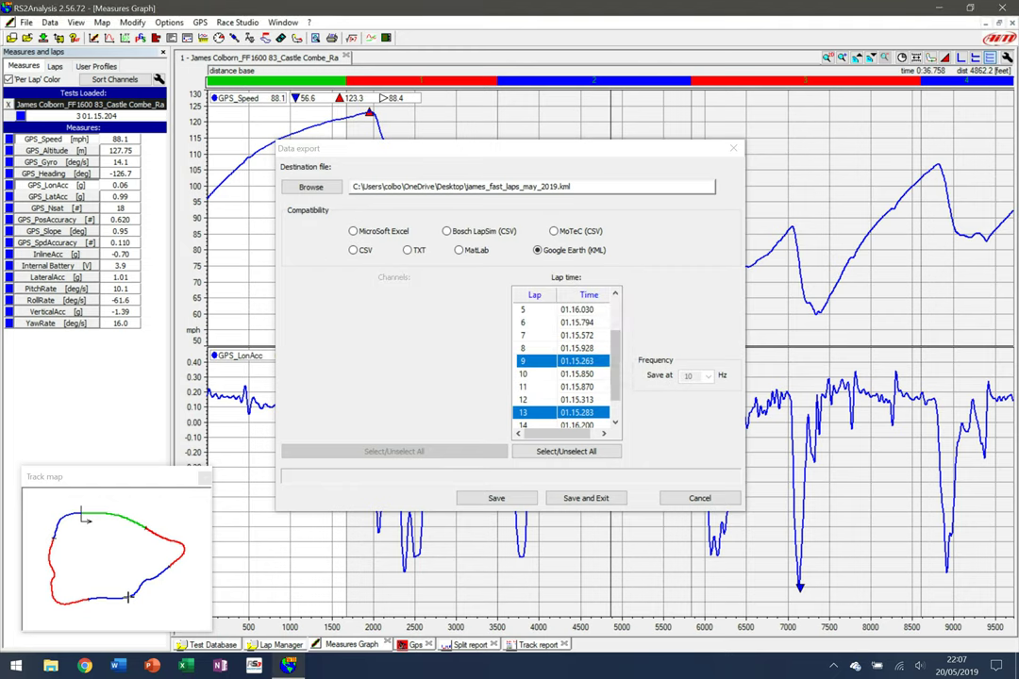
pyautogui.moveTo(614, 338); pyautogui.dragTo(615, 366)
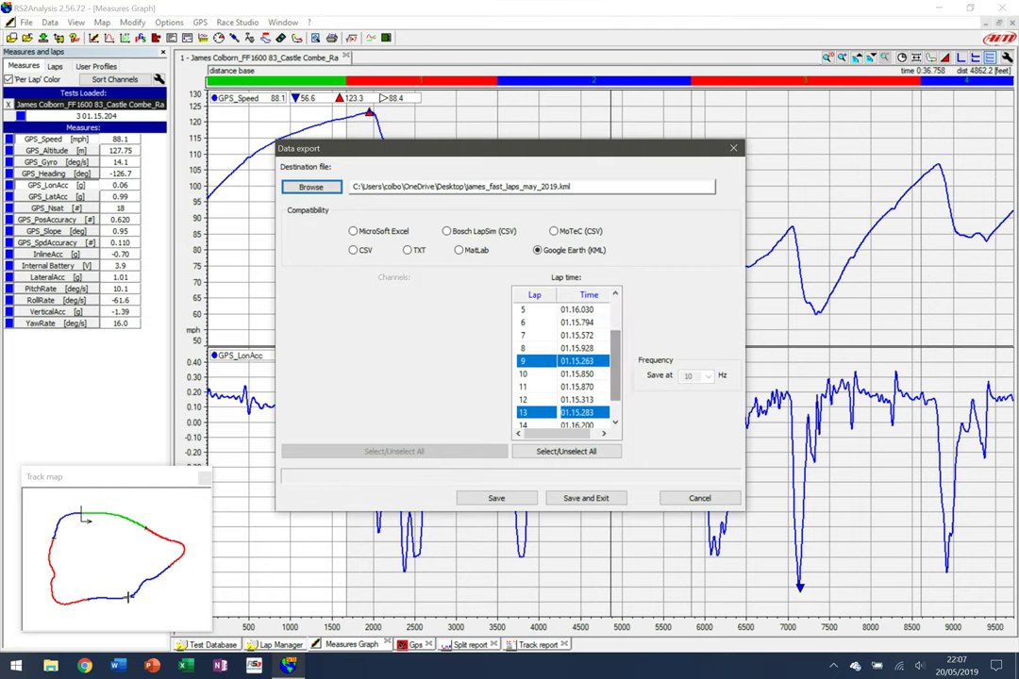
pyautogui.click(586, 498)
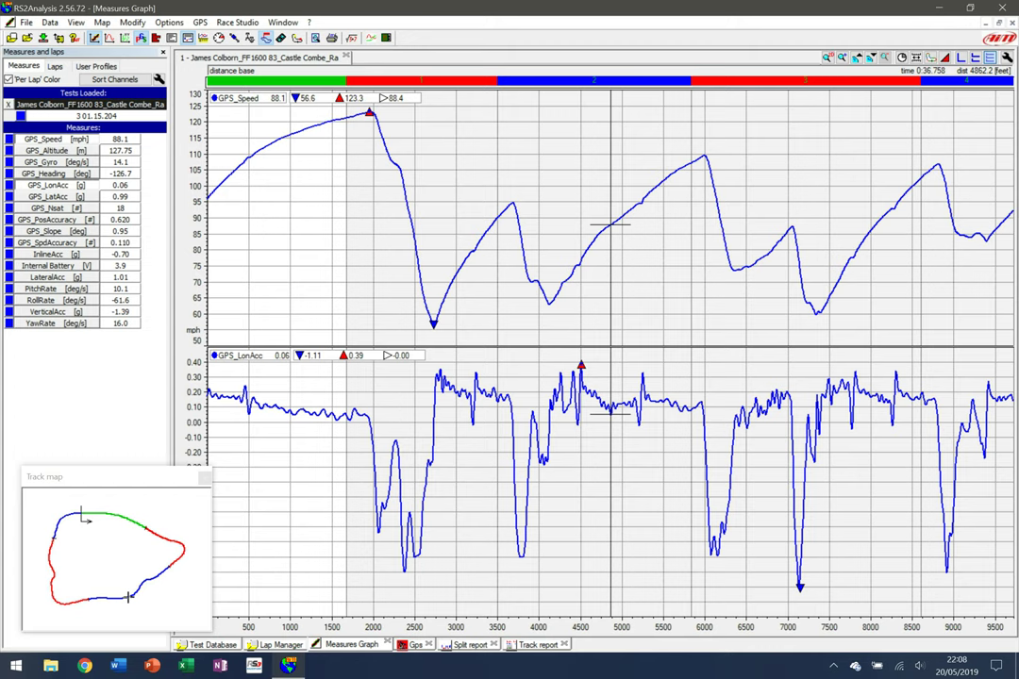
# - Launch Google Earth Pro and dismiss the start-up tips and the promotional pop-up
pyautogui.press('super')
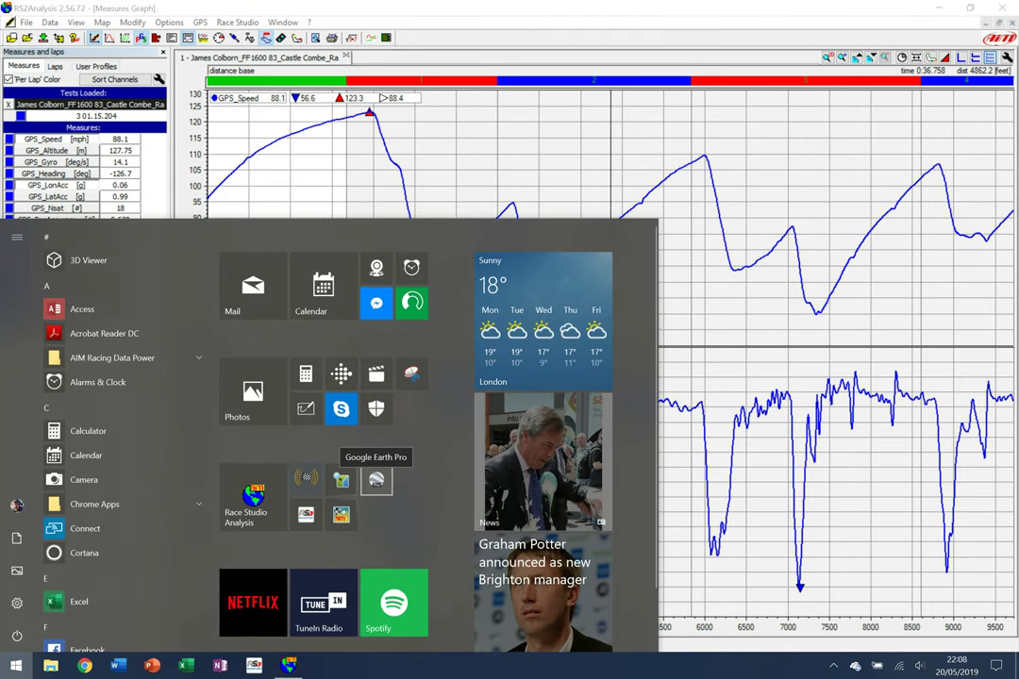
pyautogui.click(375, 479)
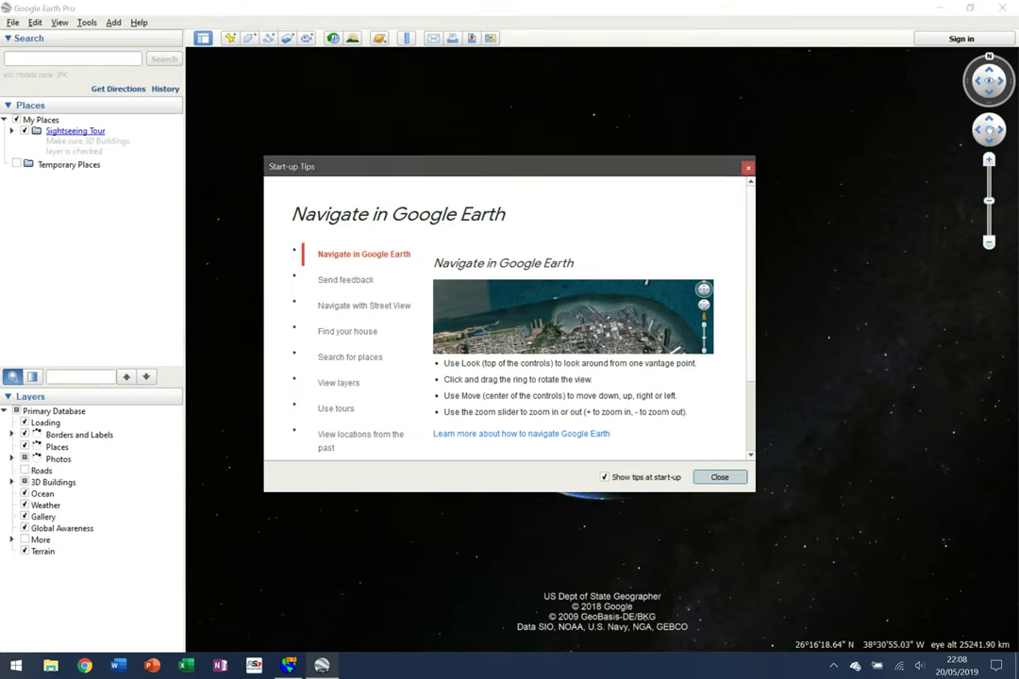
pyautogui.press('Return')
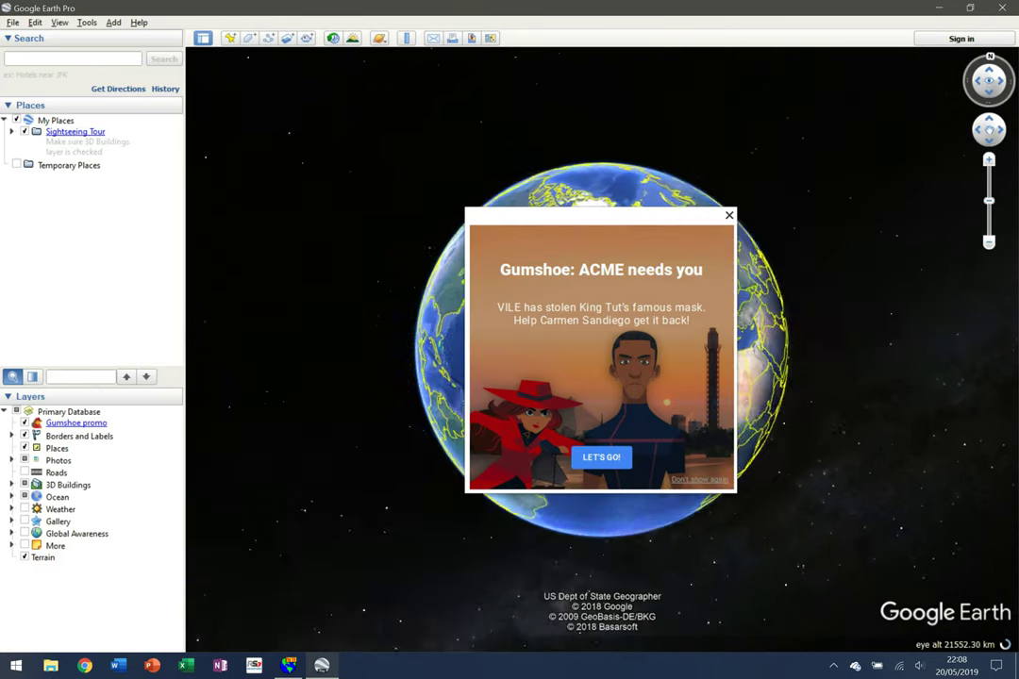
pyautogui.press('Escape')
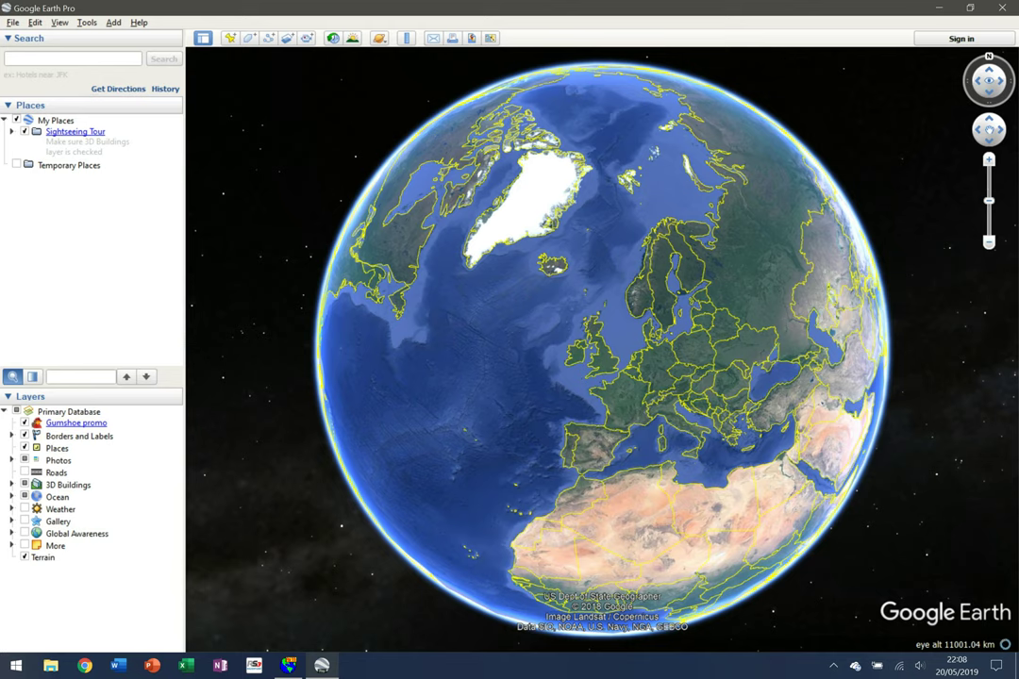
# - Open james_fast_laps_may_2019 from the Desktop in Google Earth Pro
pyautogui.click(12, 22)
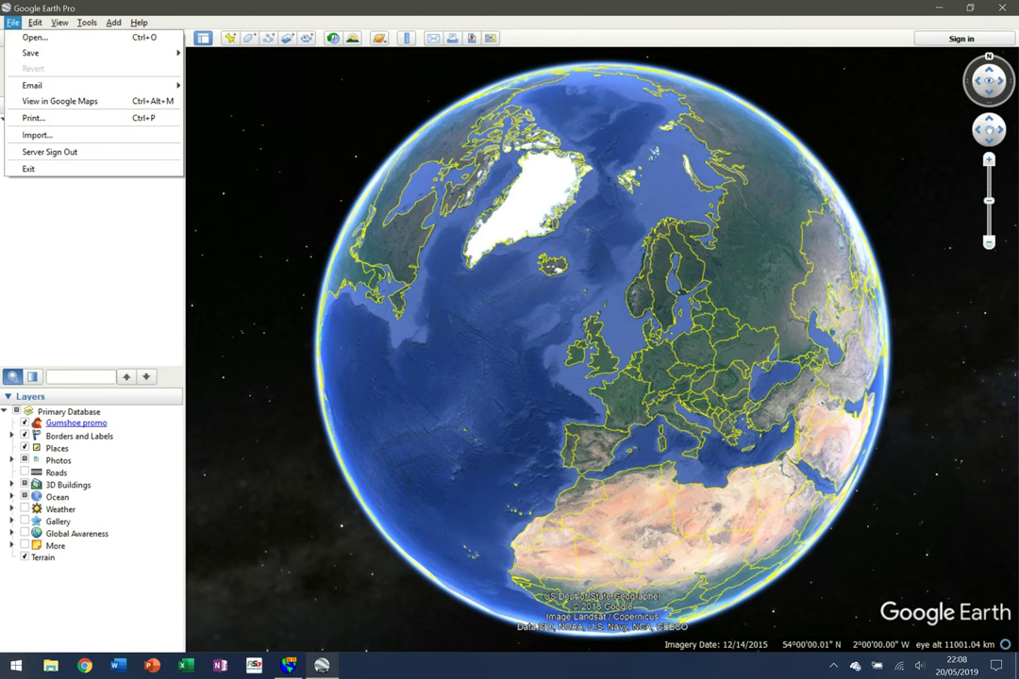
pyautogui.click(35, 37)
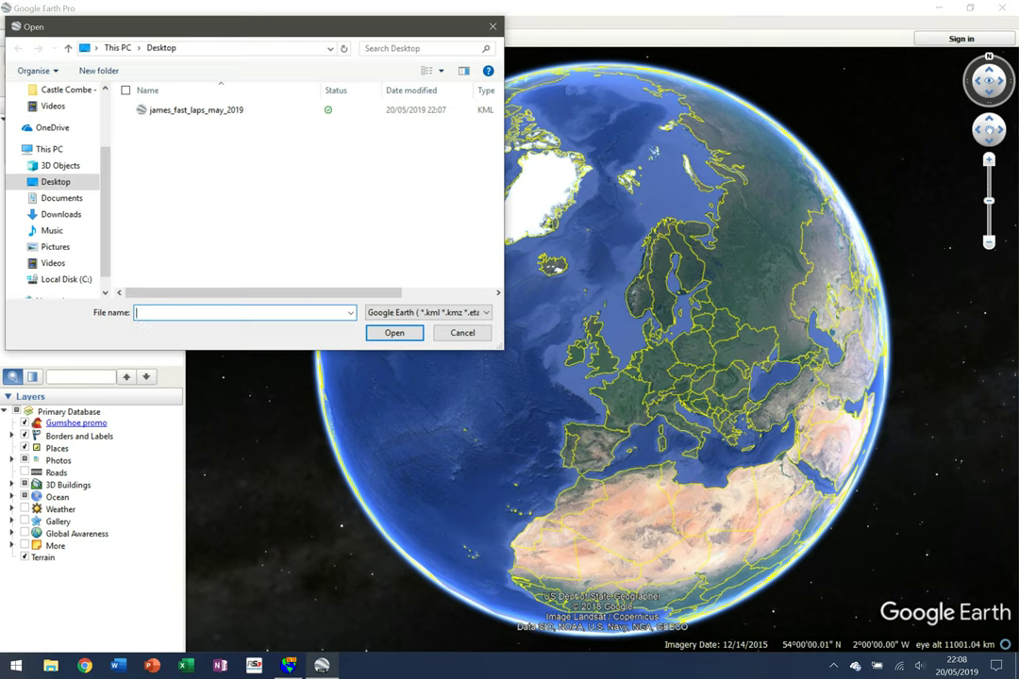
pyautogui.click(196, 110)
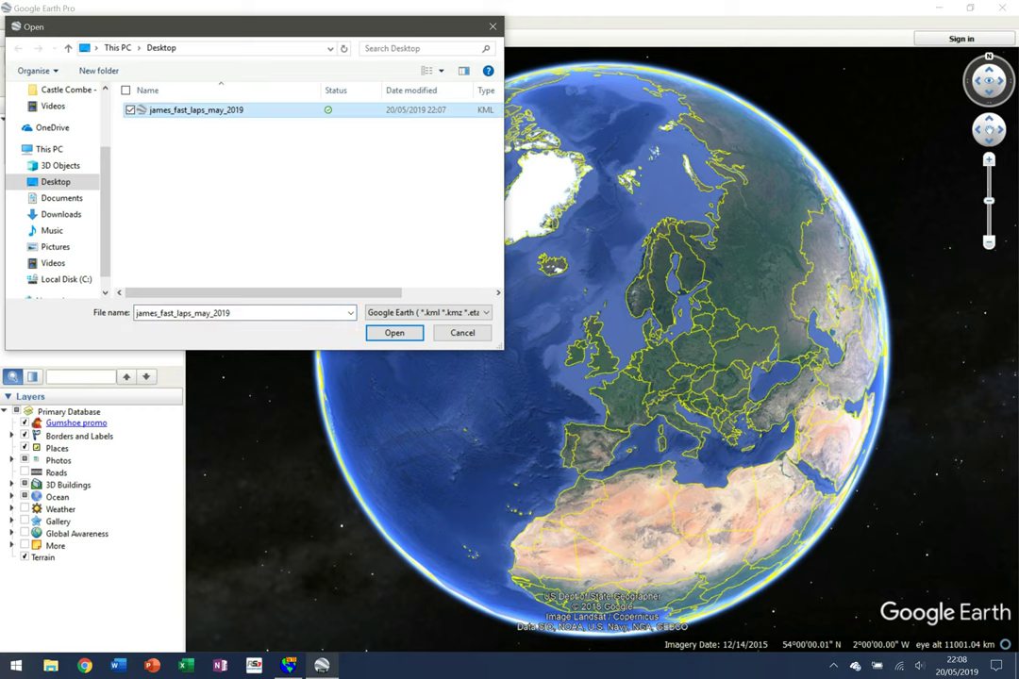
pyautogui.press('Return')
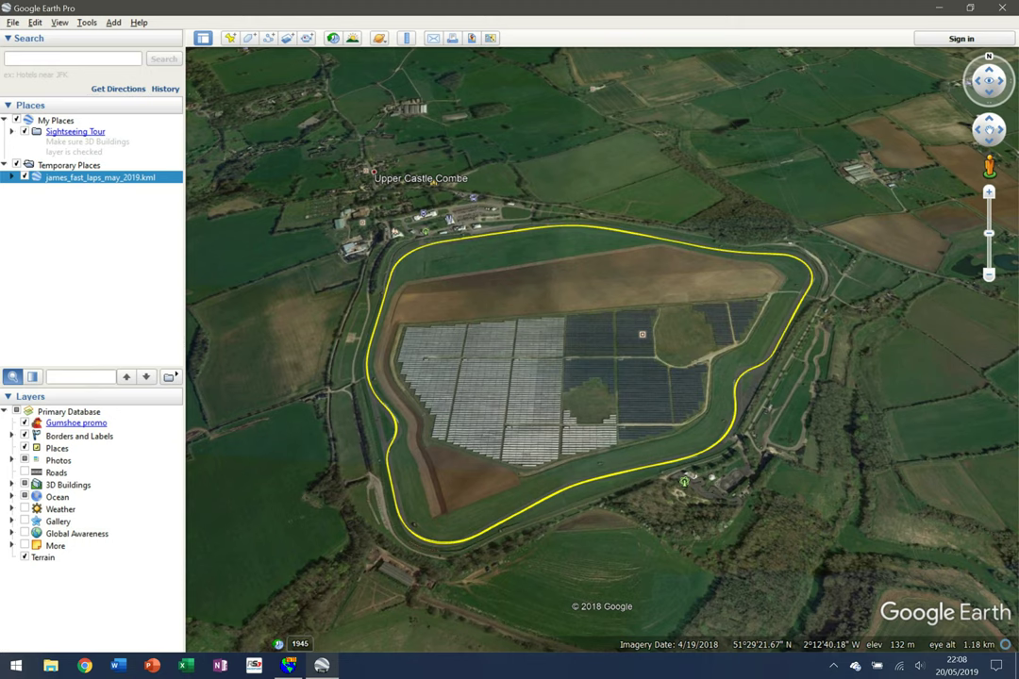
# - Expand the imported KML's lap list and set the line colour of lap 0009 to red
pyautogui.click(11, 176)
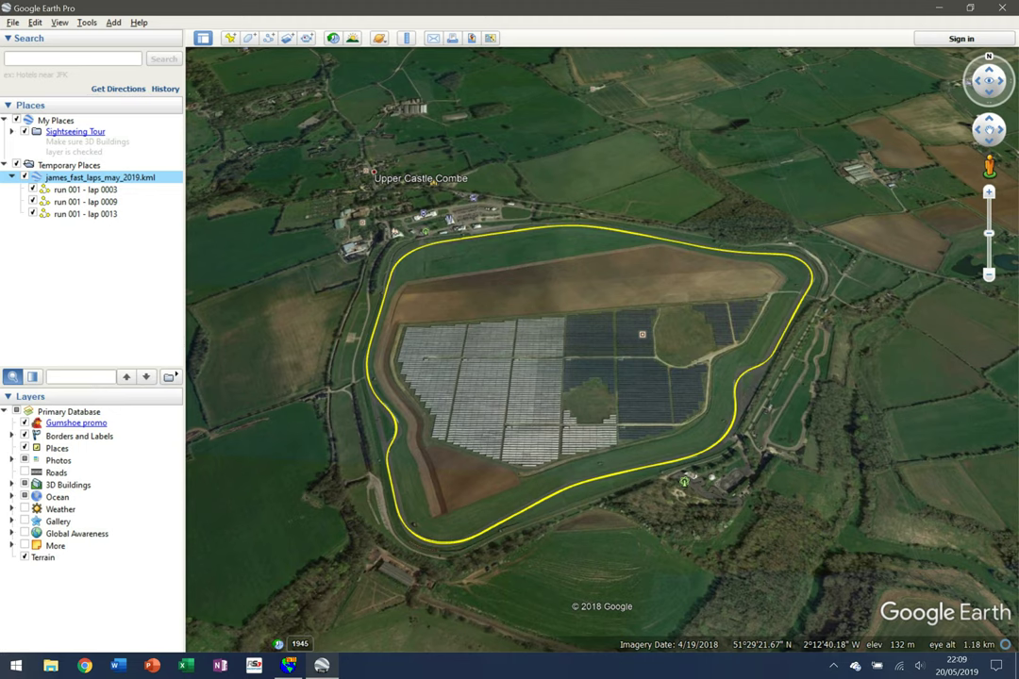
pyautogui.rightClick(80, 202)
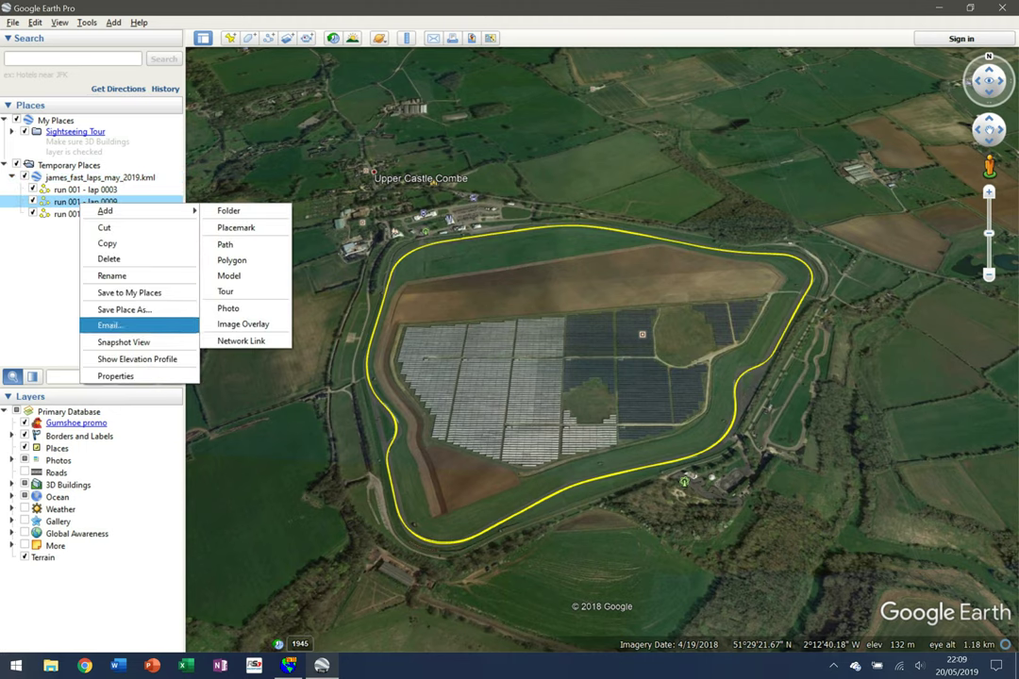
pyautogui.click(123, 376)
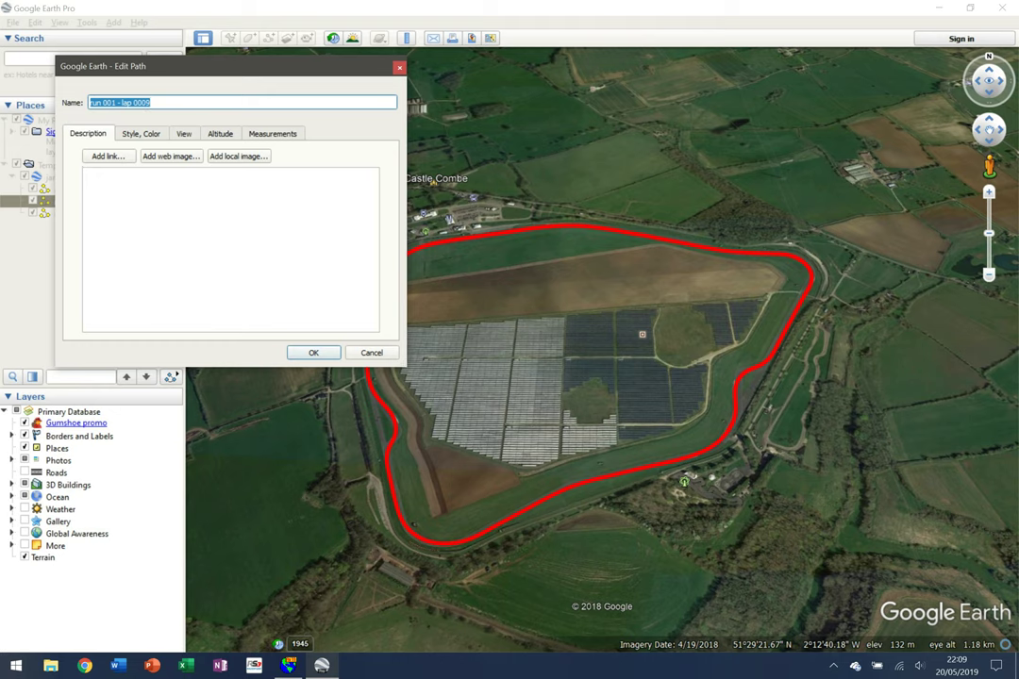
pyautogui.click(141, 134)
pyautogui.click(124, 180)
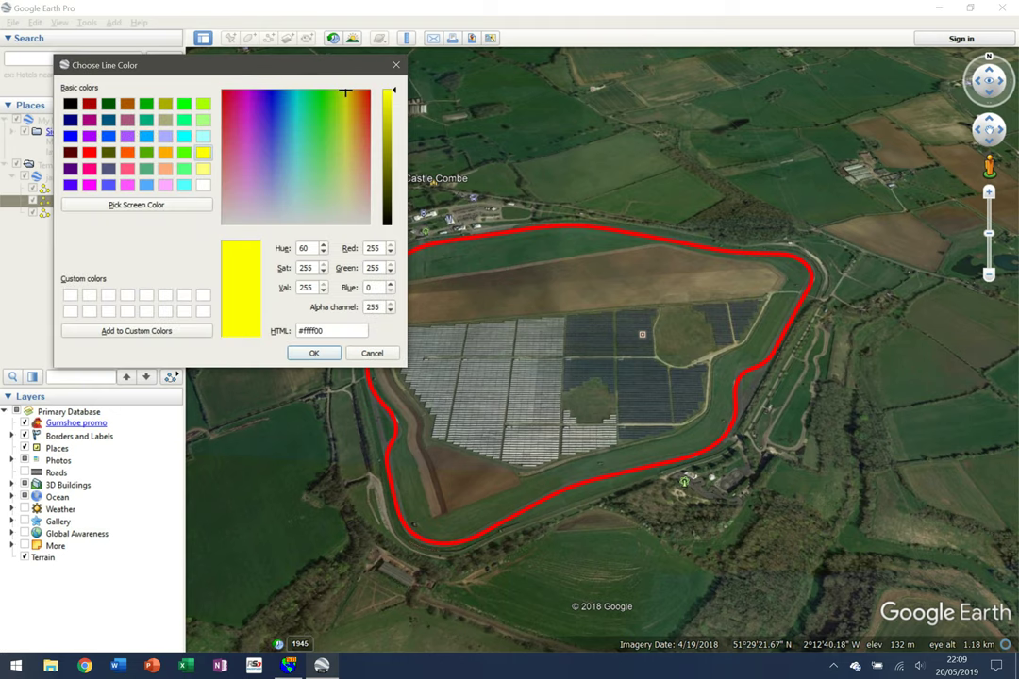
pyautogui.click(90, 153)
pyautogui.press('Return')
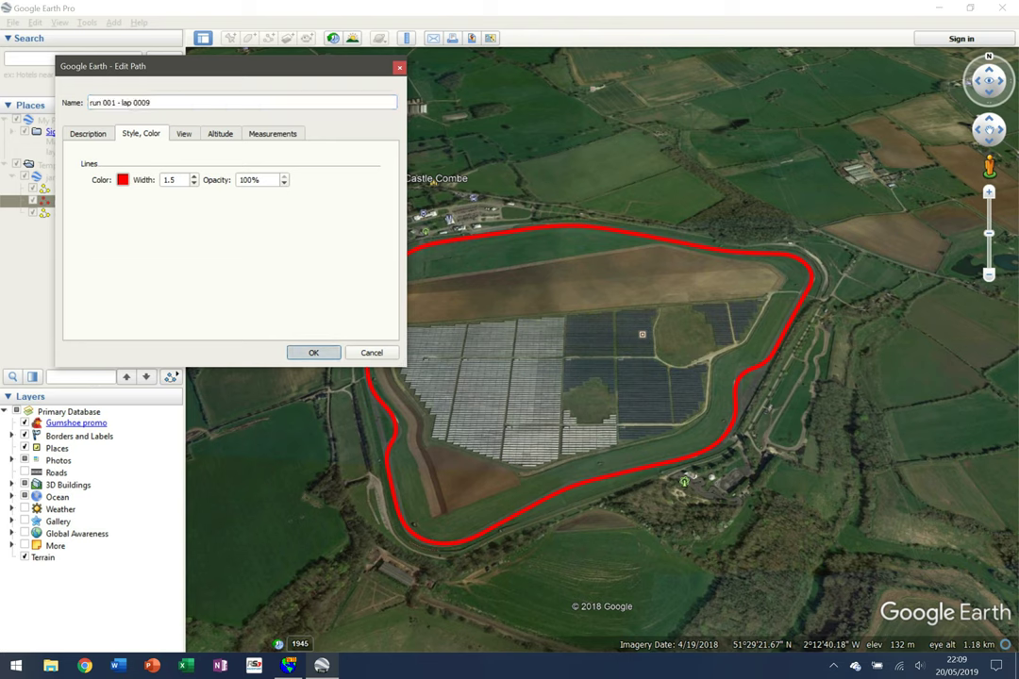
pyautogui.press('Escape')
# - Set the line colour of the lap 0013 path to green (#00aa00)
pyautogui.click(85, 213)
pyautogui.rightClick(89, 216)
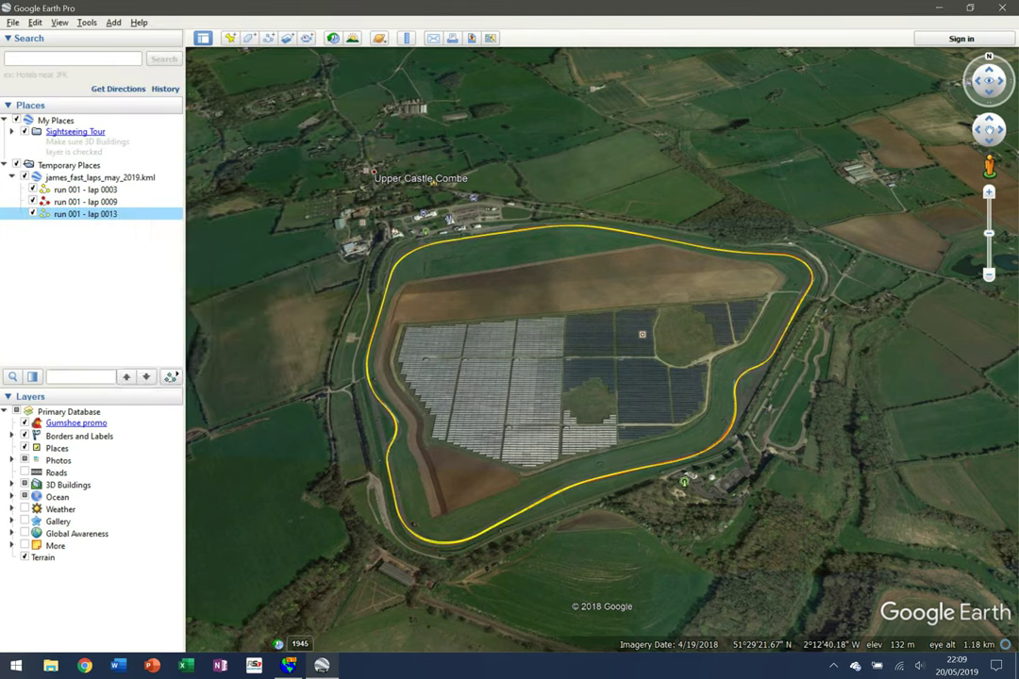
pyautogui.click(126, 388)
pyautogui.click(141, 133)
pyautogui.click(122, 179)
pyautogui.click(147, 103)
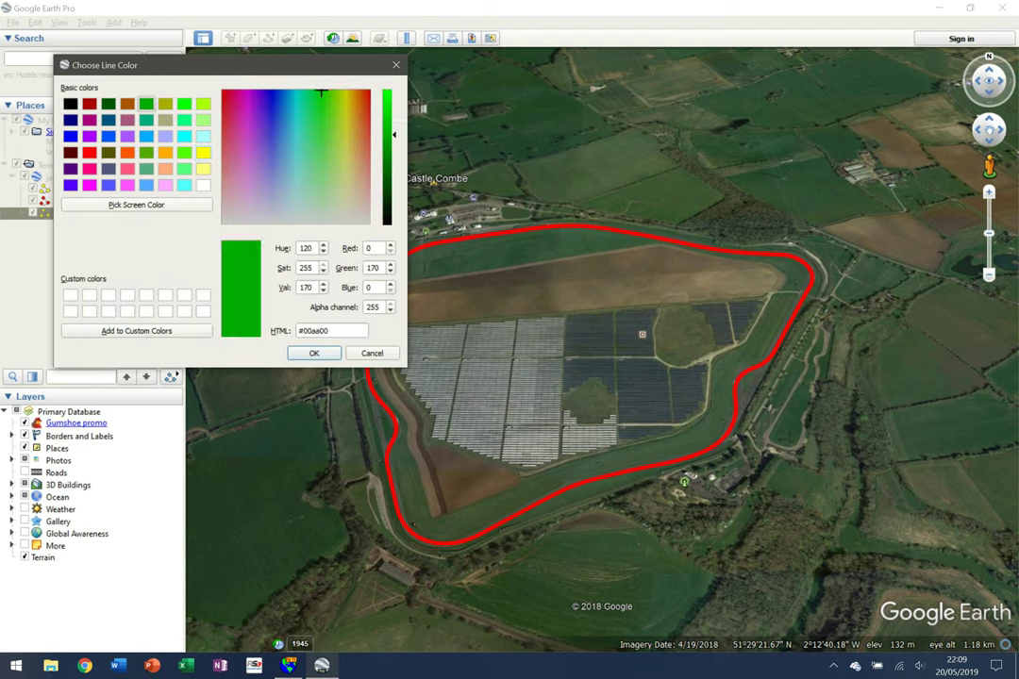
pyautogui.click(314, 353)
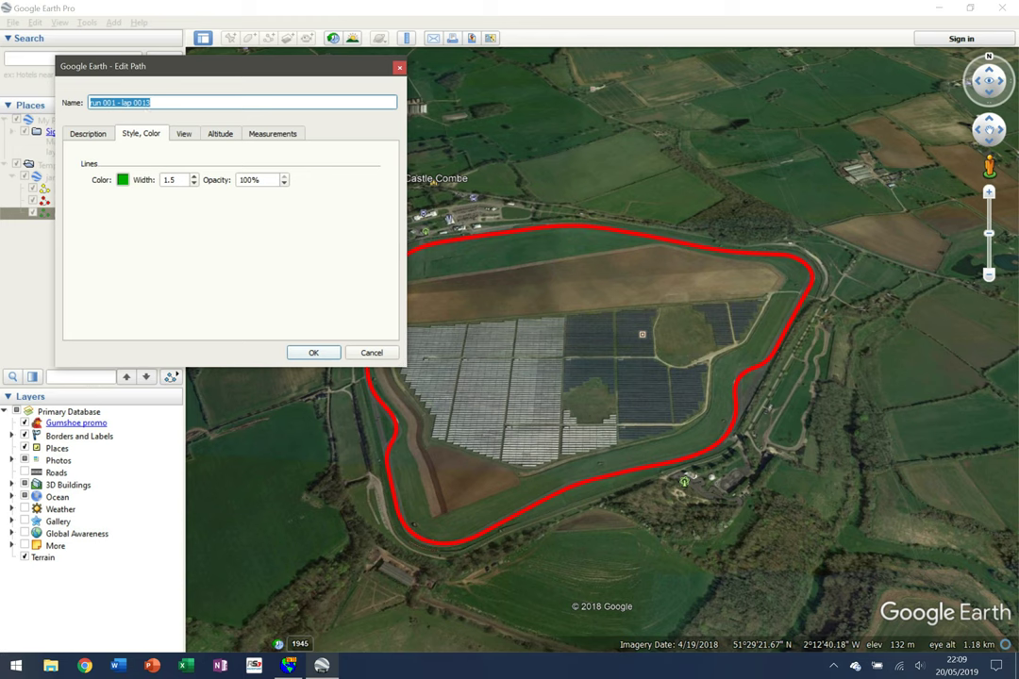
pyautogui.click(314, 353)
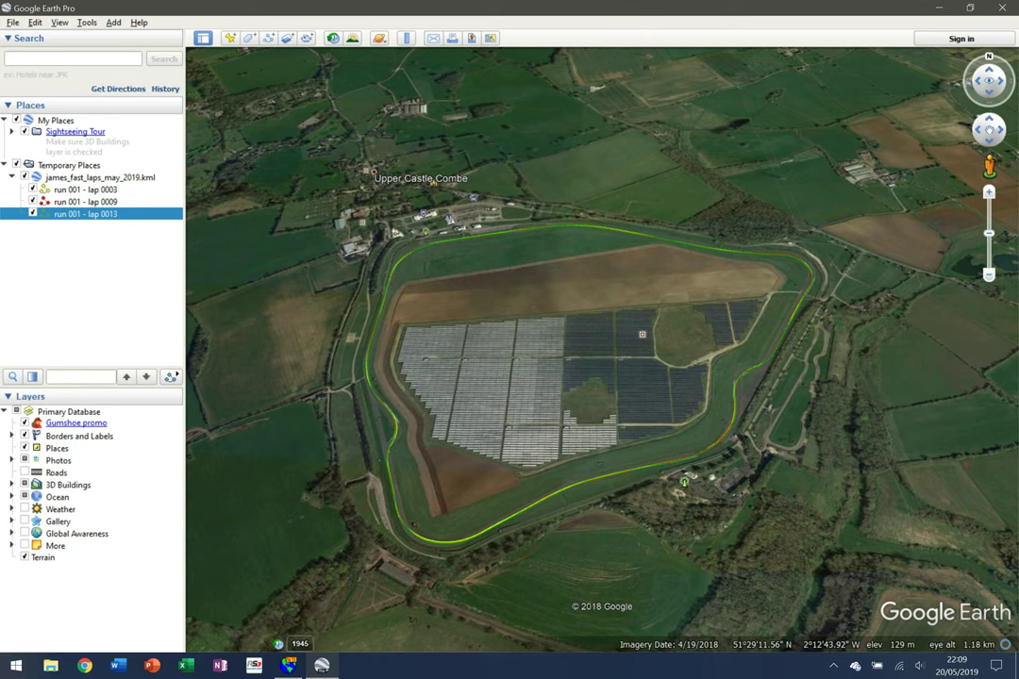
# - Examine the three coloured racing lines up close through the chicane on the circuit's eastern side
pyautogui.scroll(3, 538, 451)
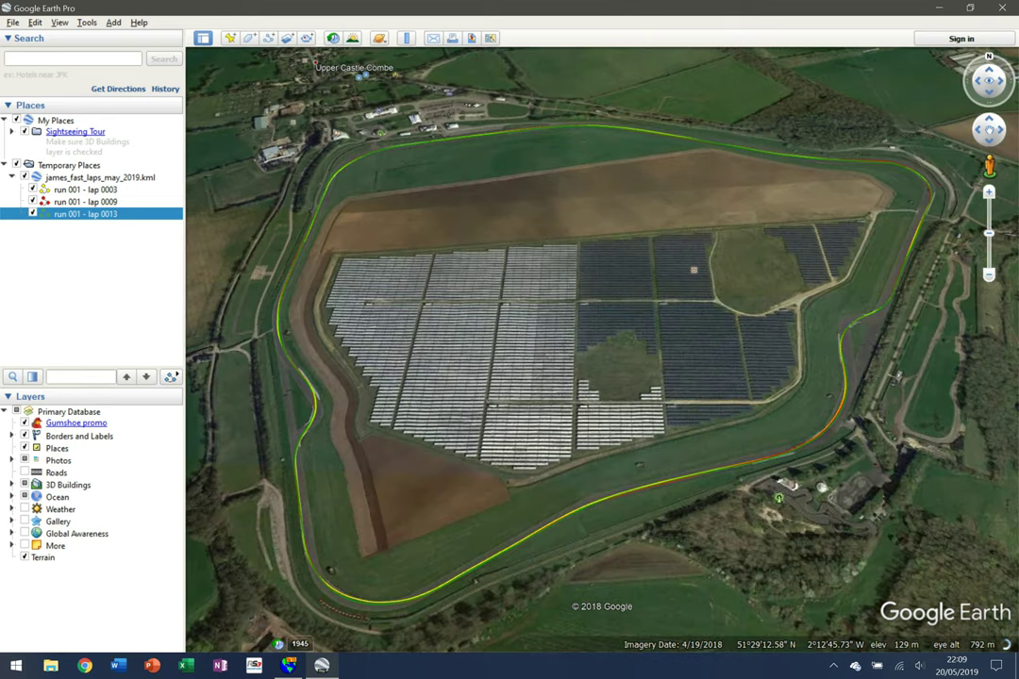
pyautogui.scroll(4, 609, 410)
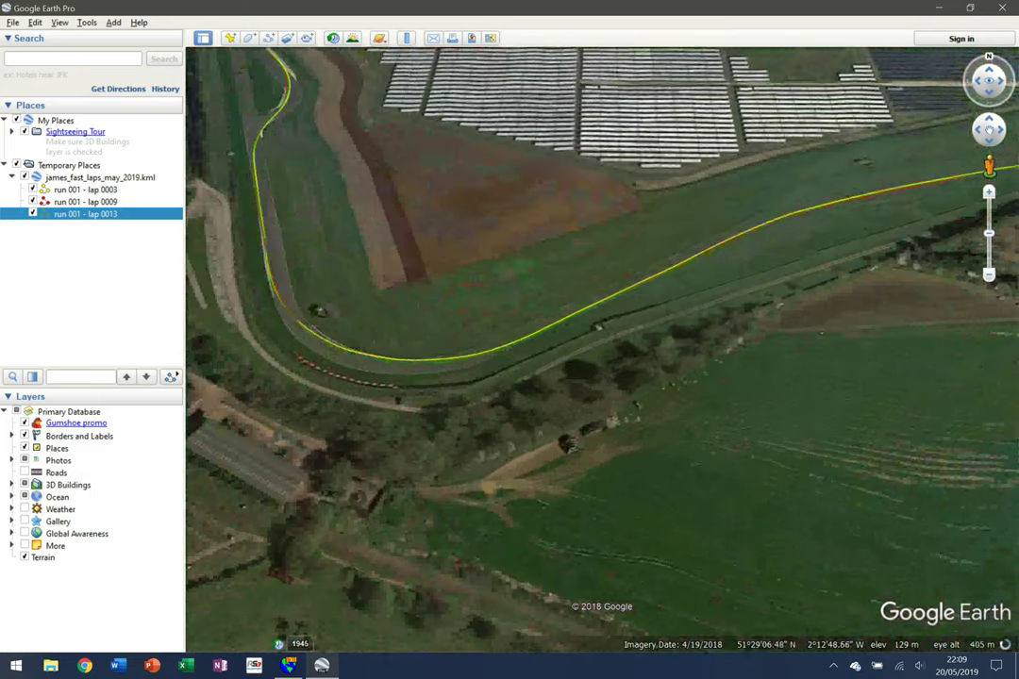
pyautogui.scroll(3, 609, 409)
pyautogui.moveTo(802, 59); pyautogui.dragTo(365, 203)
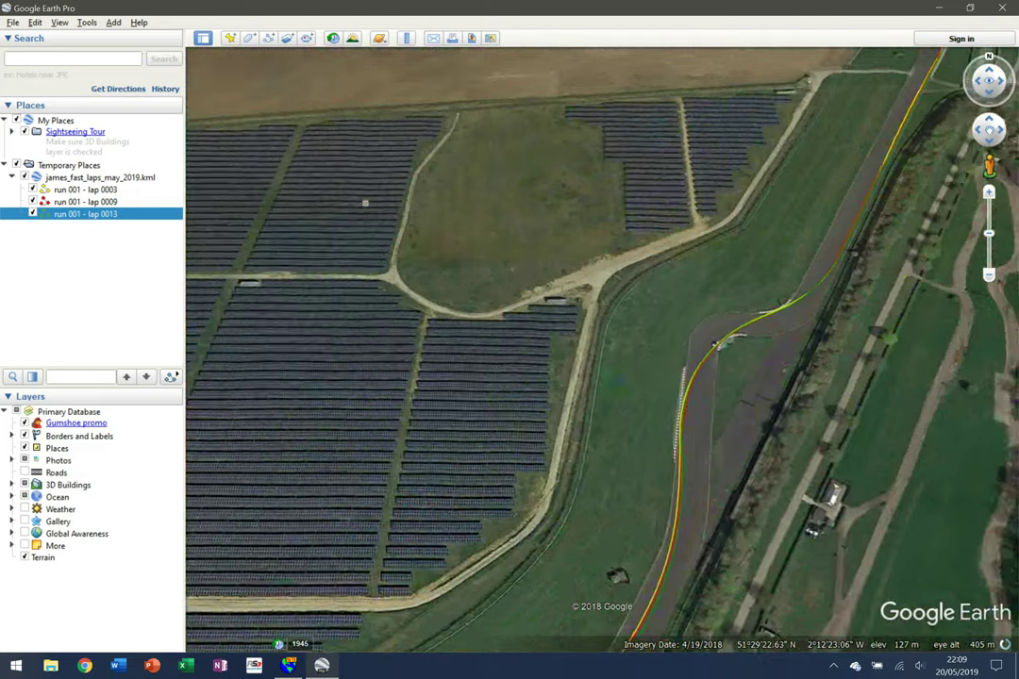
pyautogui.scroll(2, 676, 274)
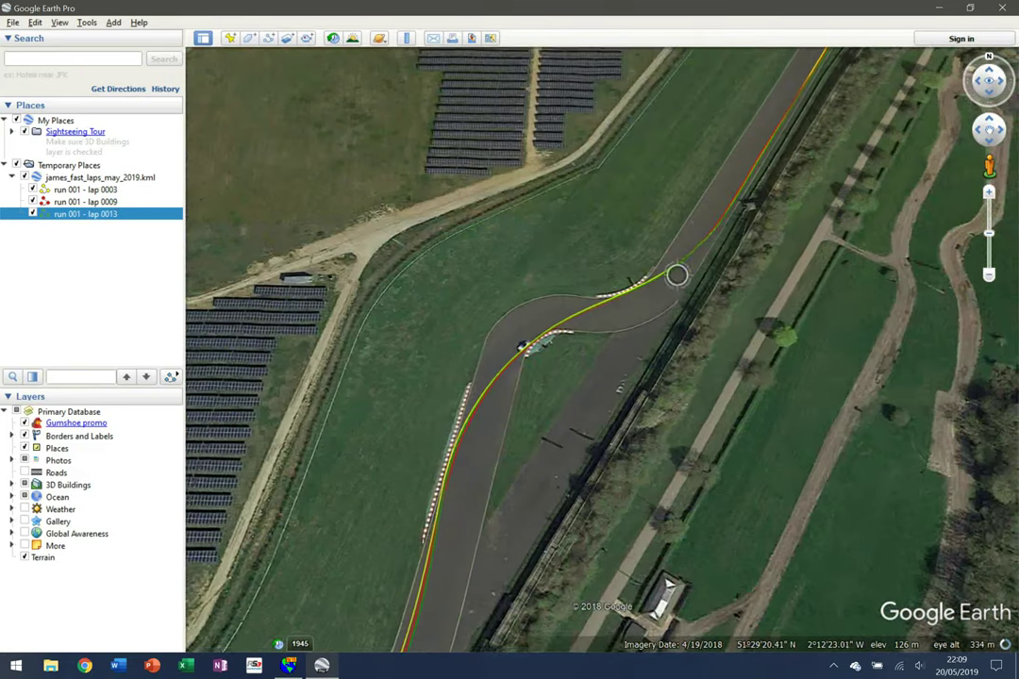
# - Follow the three racing lines from the straight before the eastern chicane down to the kerb beyond it, comparing their positions at close range
pyautogui.scroll(2, 677, 274)
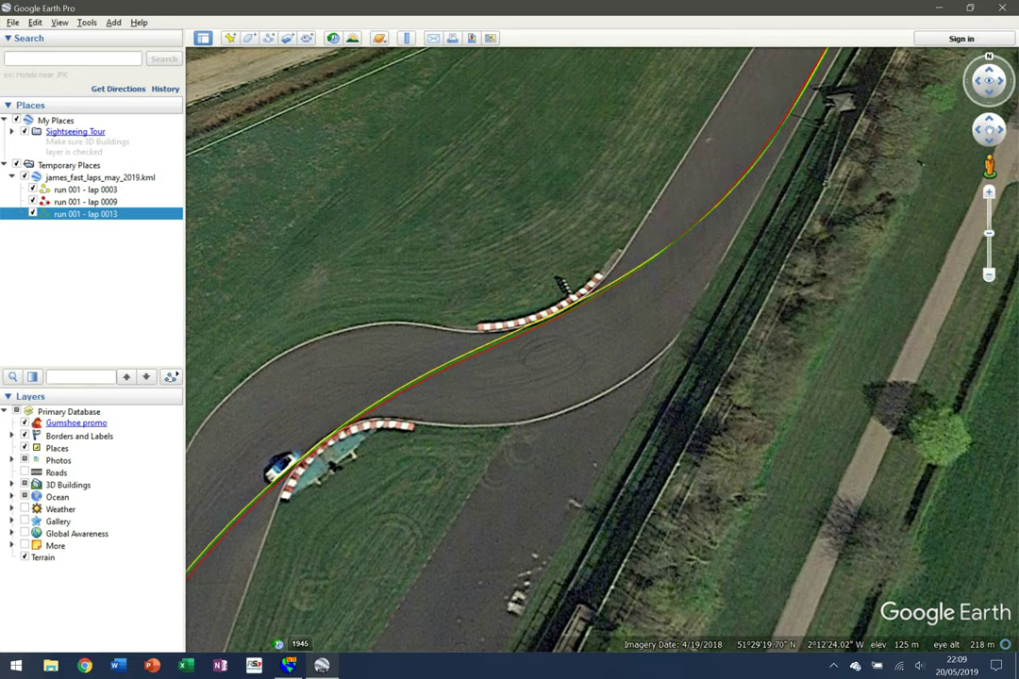
pyautogui.moveTo(676, 274); pyautogui.dragTo(818, 247)
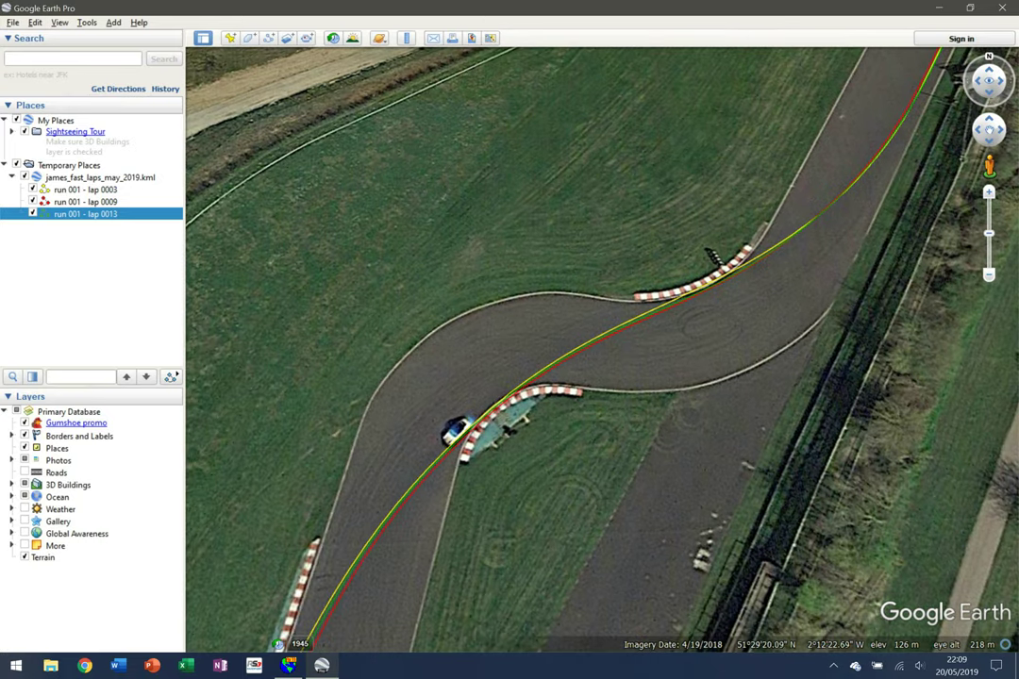
pyautogui.moveTo(808, 240); pyautogui.dragTo(714, 406)
pyautogui.press('Up')
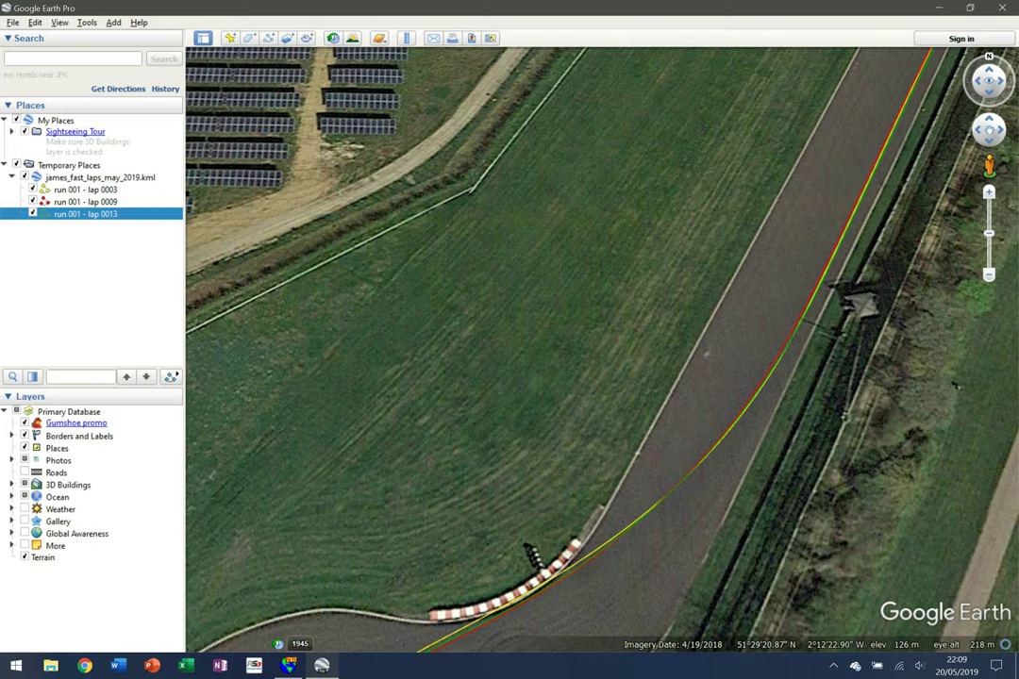
pyautogui.press('Down')
pyautogui.moveTo(528, 453); pyautogui.dragTo(674, 262)
pyautogui.press('Down')
pyautogui.press('Left')
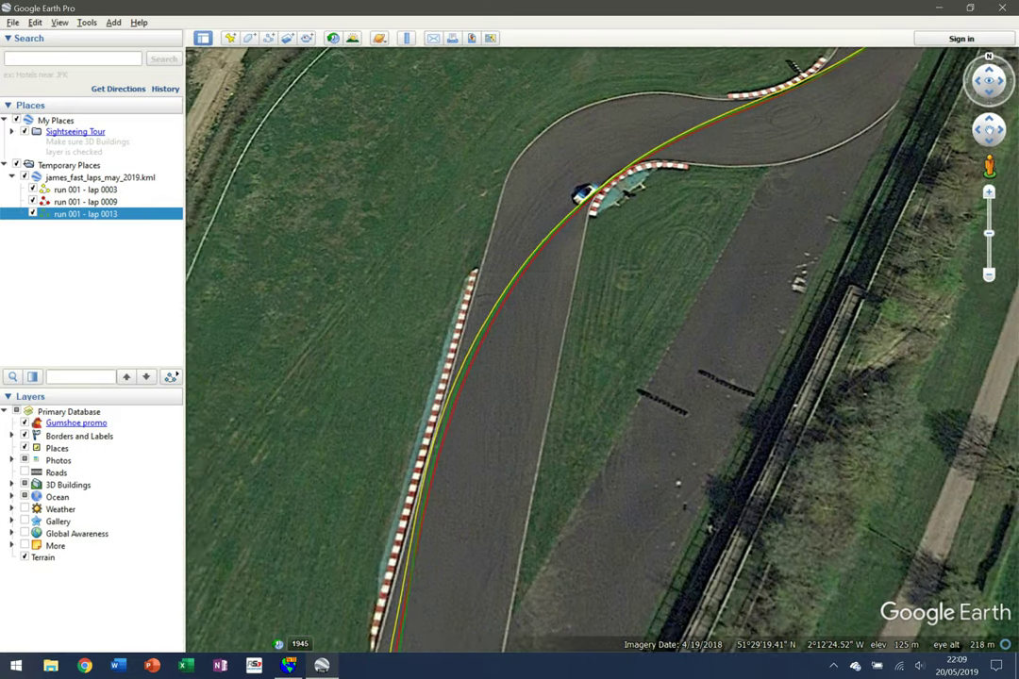
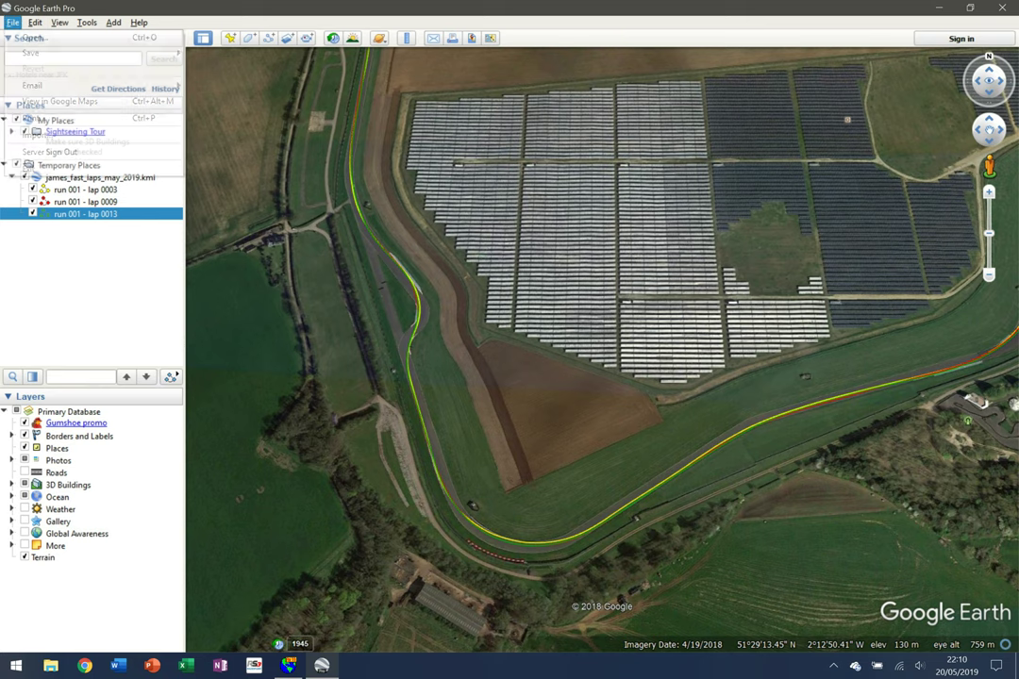
# - Prepare the current view as a map image and remove Castle Combe Circuit and Drive Tech - Castle Combe Circuit from its legend
pyautogui.moveTo(56, 53)
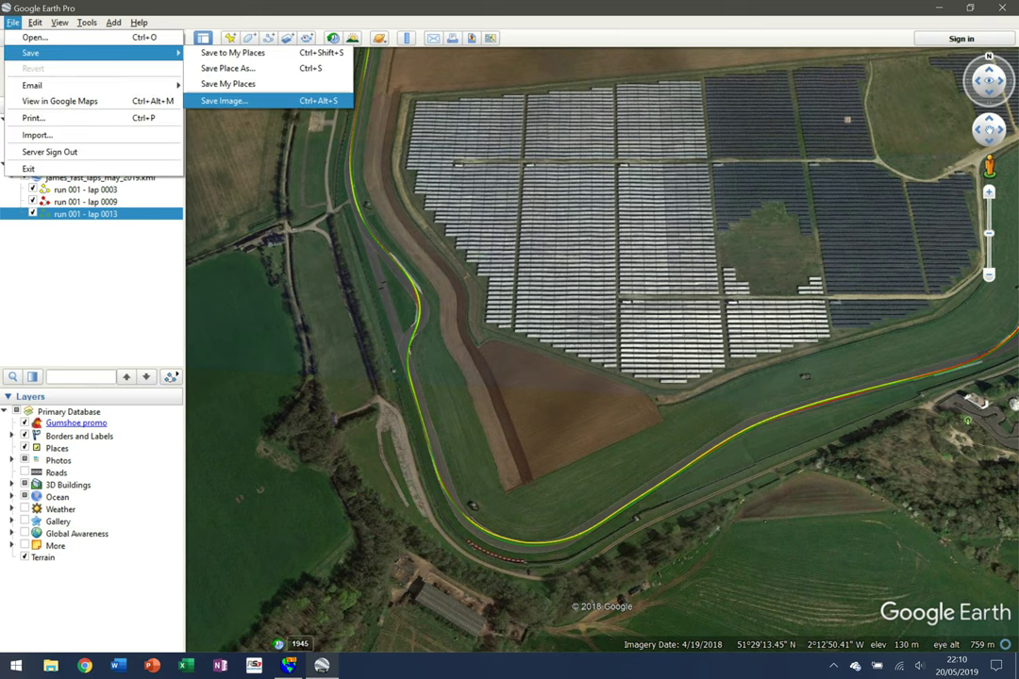
pyautogui.press('Return')
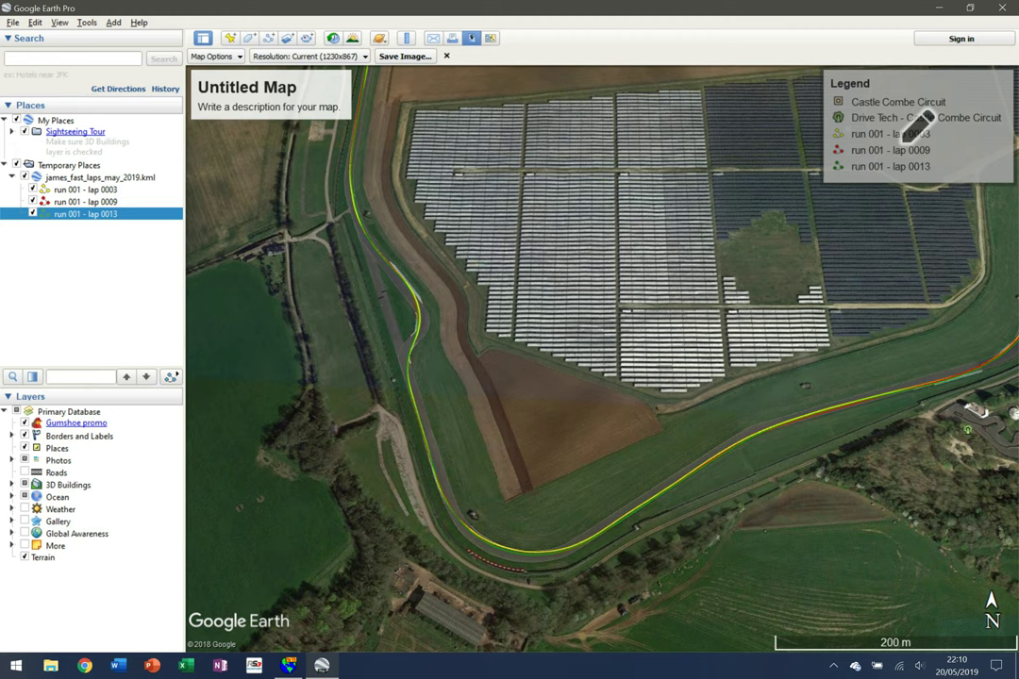
pyautogui.click(909, 137)
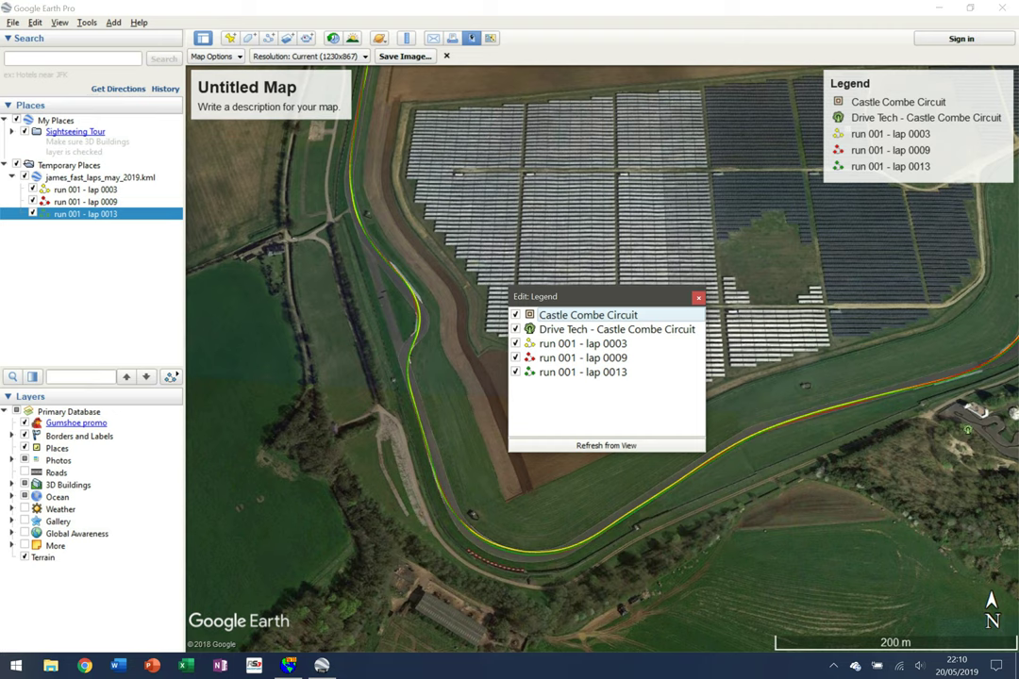
pyautogui.click(515, 315)
pyautogui.click(516, 329)
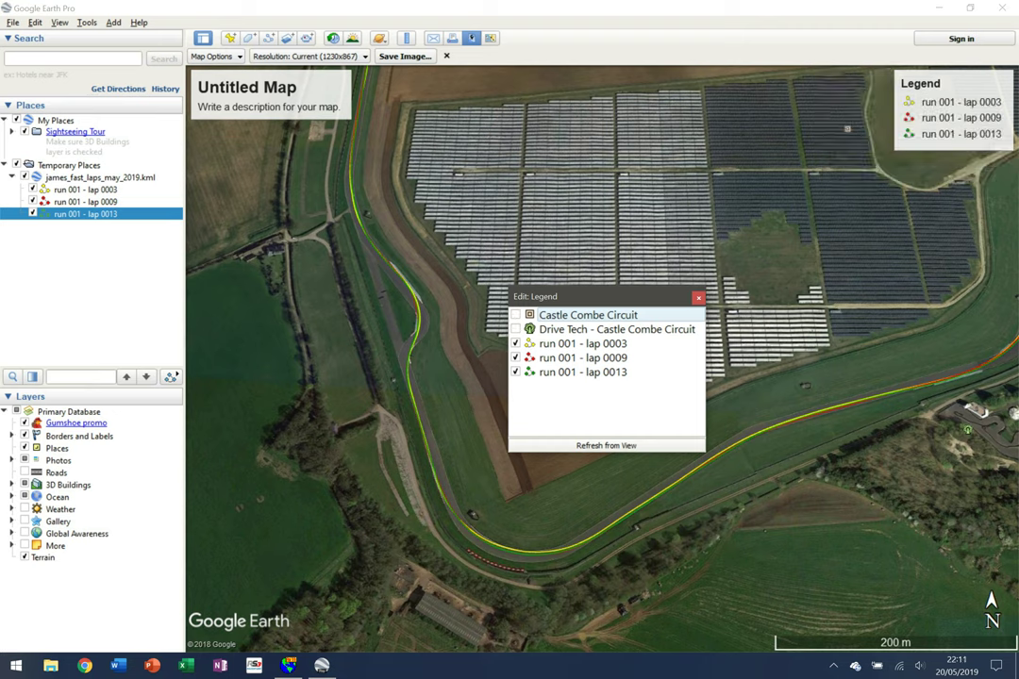
pyautogui.press('Escape')
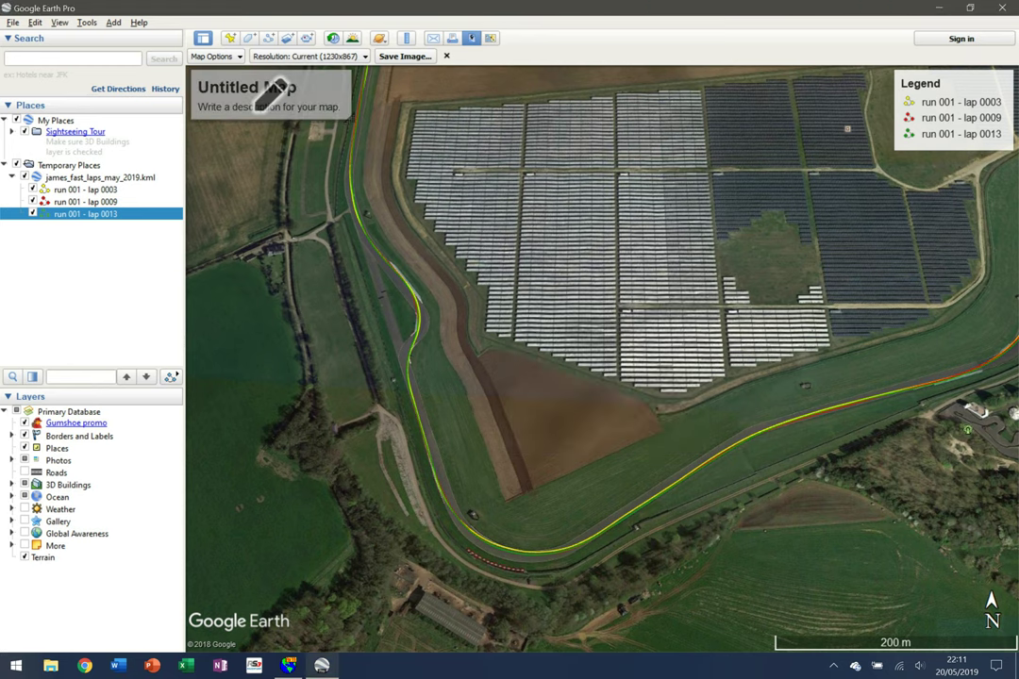
# - Title the map "James Fast Laps" and set its description to "May 2019"
pyautogui.click(274, 94)
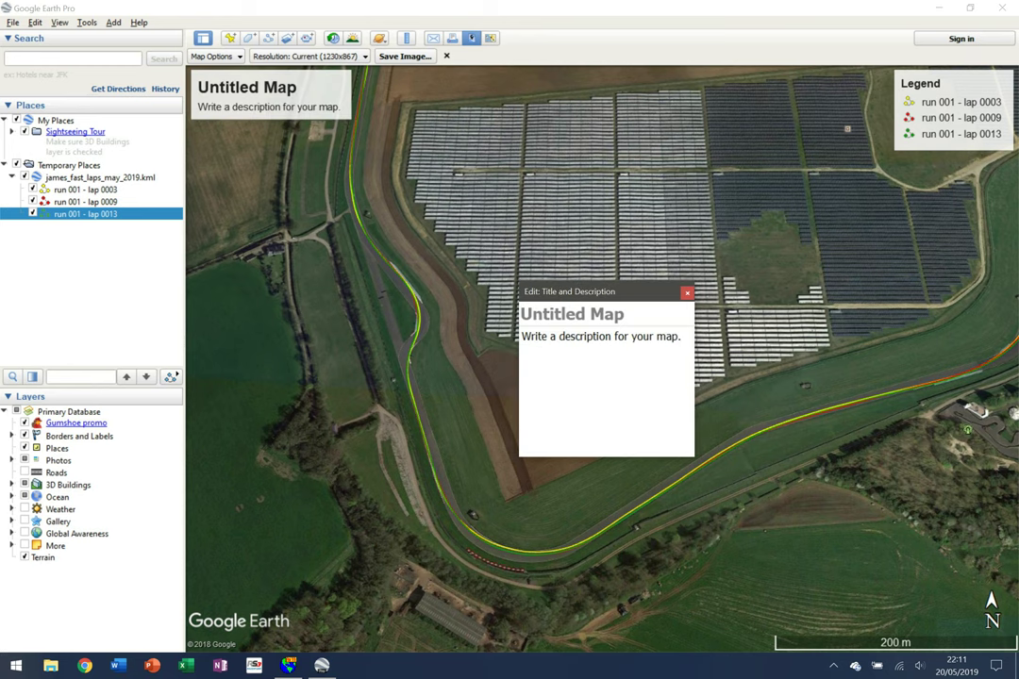
pyautogui.write('James Fast Laps')
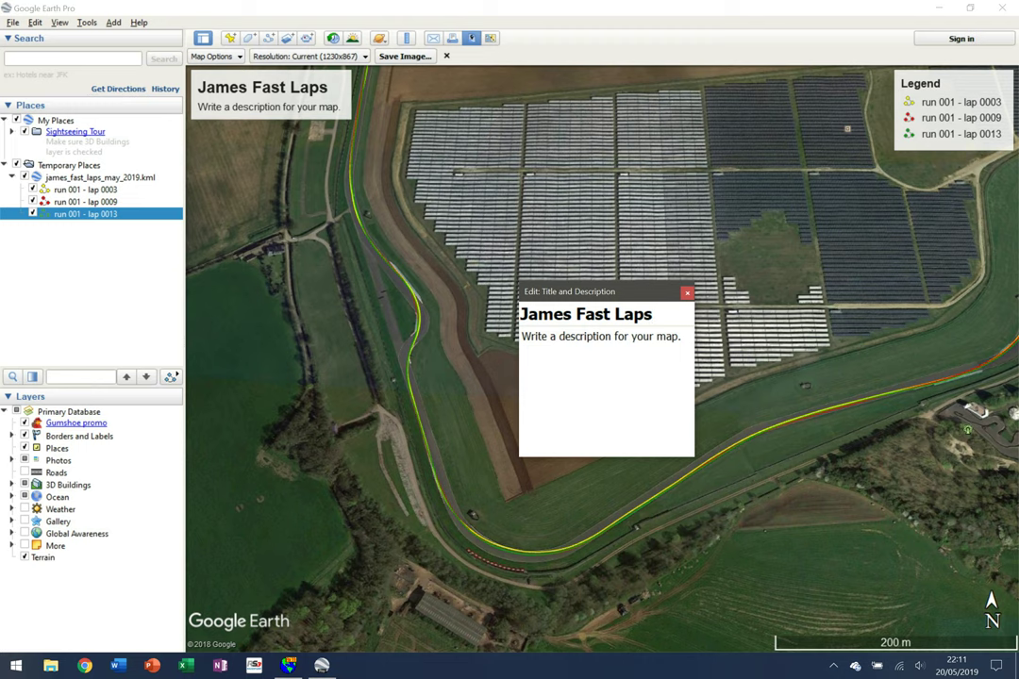
pyautogui.press('Tab')
pyautogui.write('May 2019')
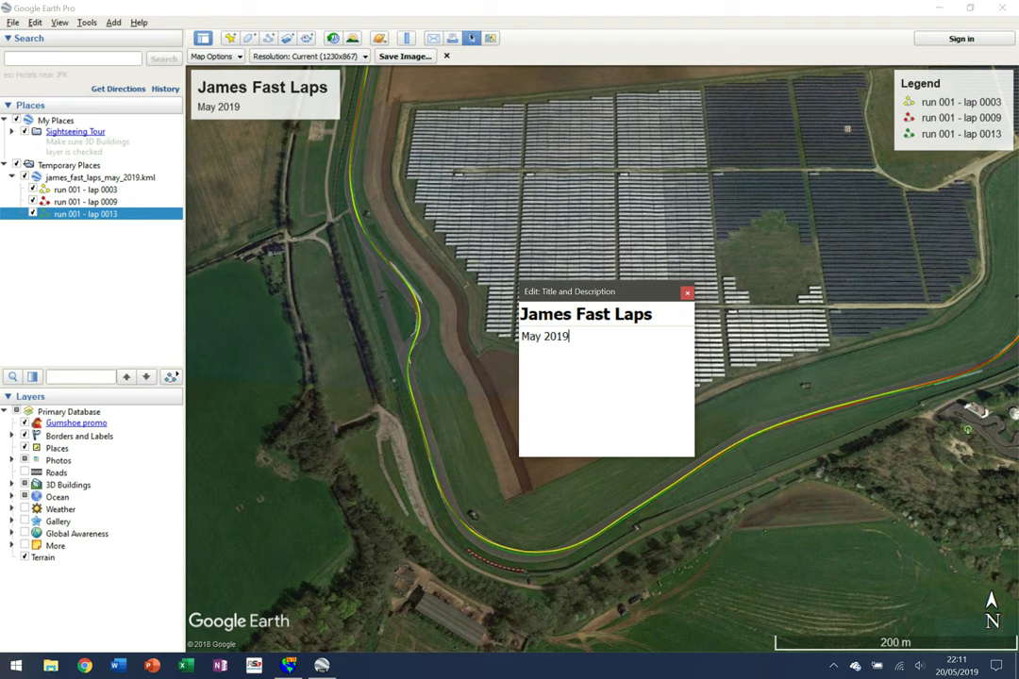
pyautogui.click(686, 293)
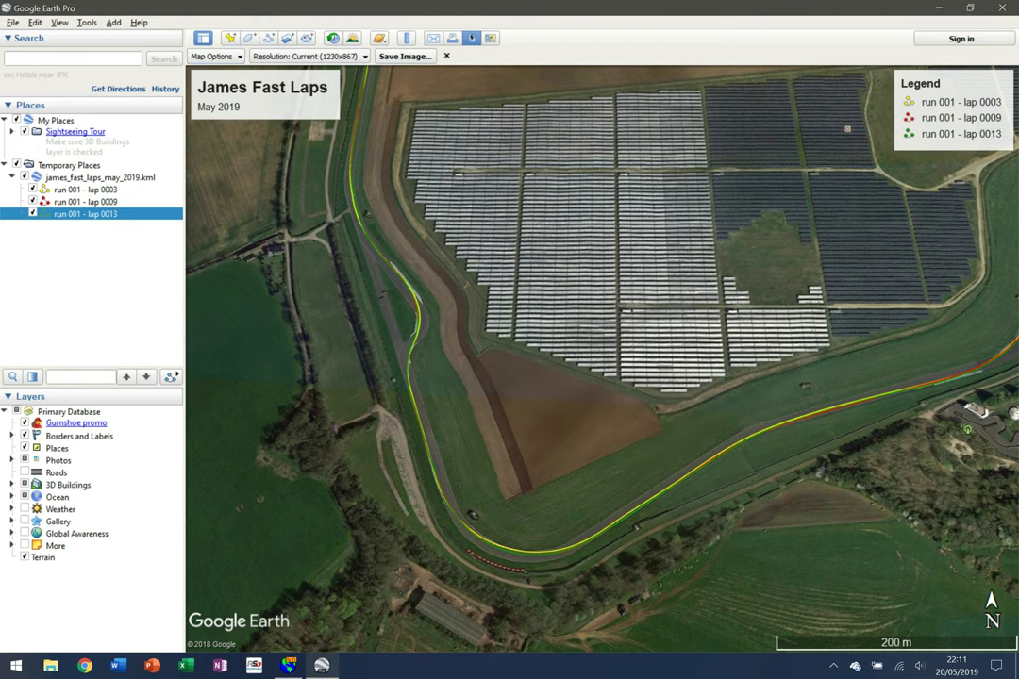
# - Save the map at Maximum (4800x3383) resolution as a JPEG named james_fast_laps_overlay on the Desktop
pyautogui.click(309, 57)
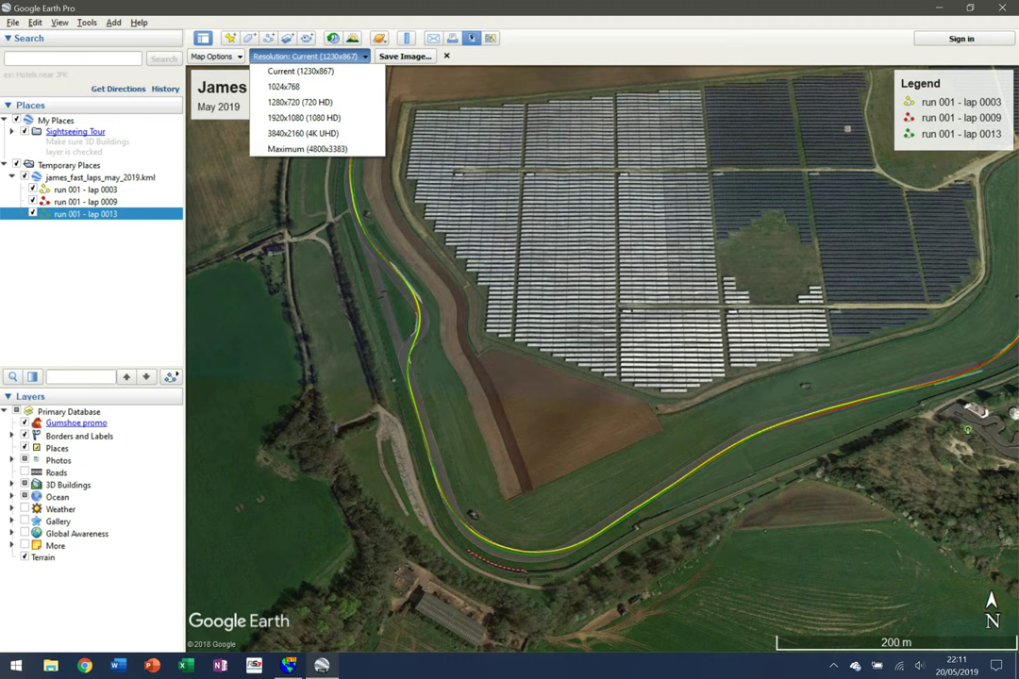
pyautogui.click(307, 150)
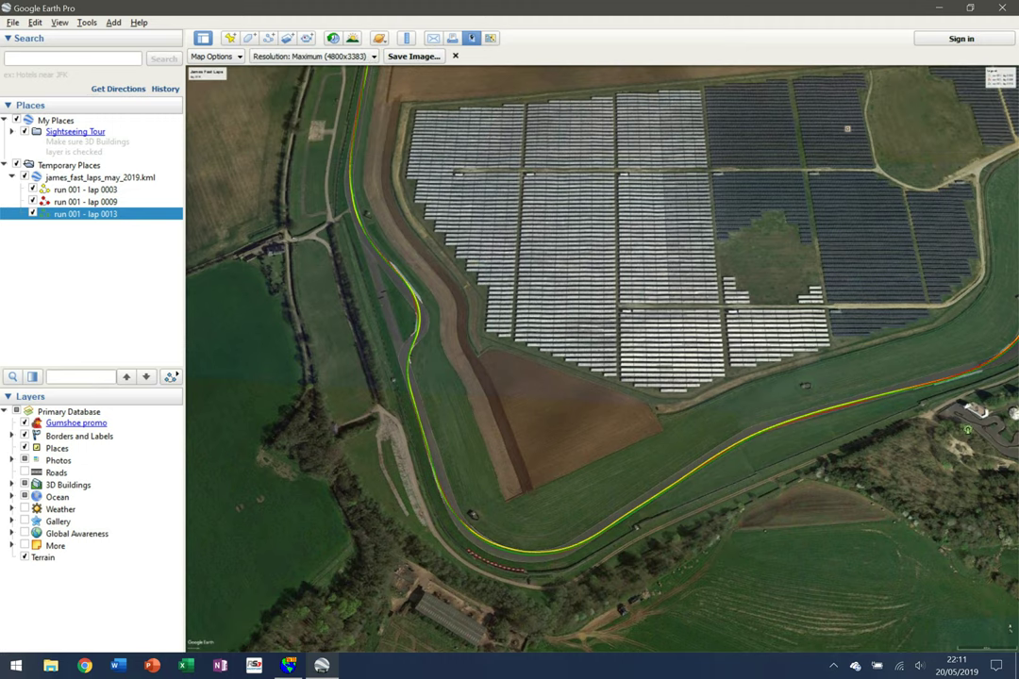
pyautogui.click(413, 57)
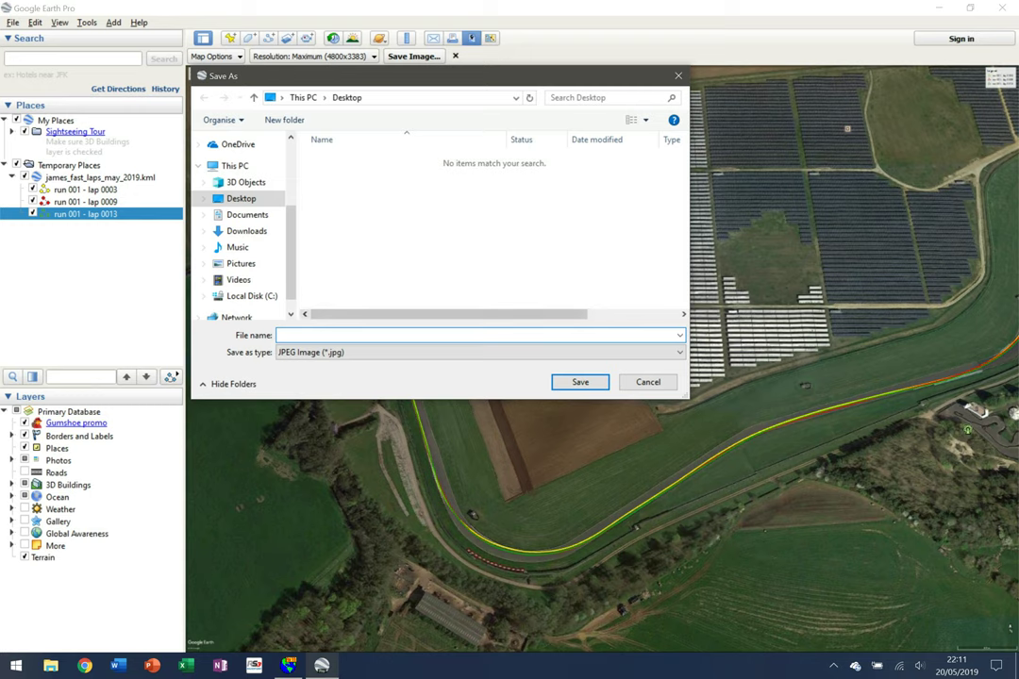
pyautogui.write('james_fast_laps_')
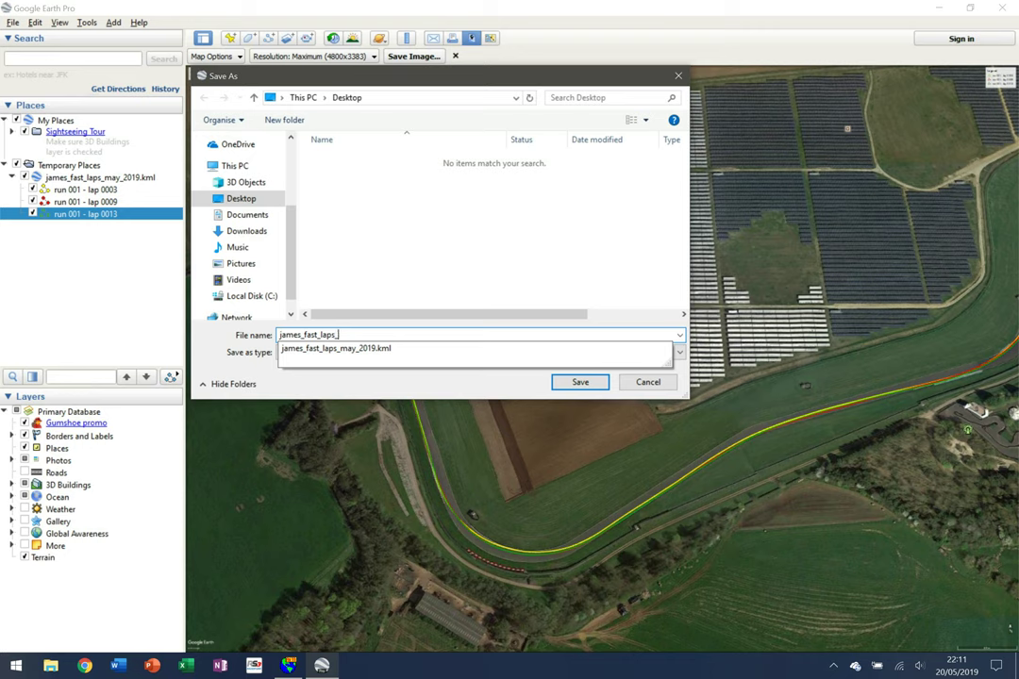
pyautogui.write('overlay')
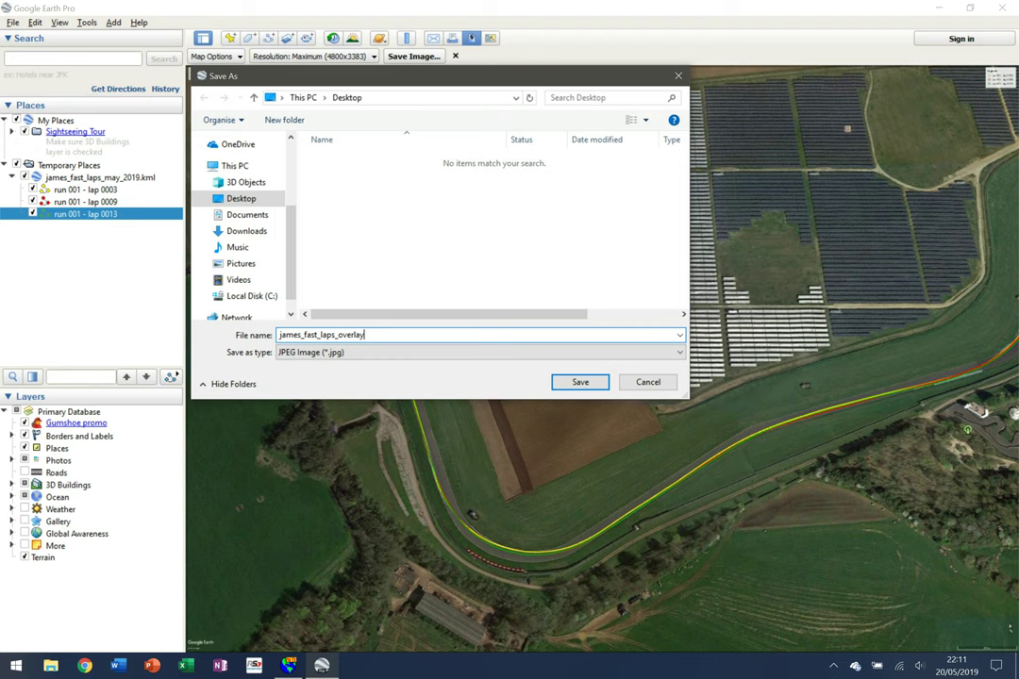
pyautogui.press('Return')
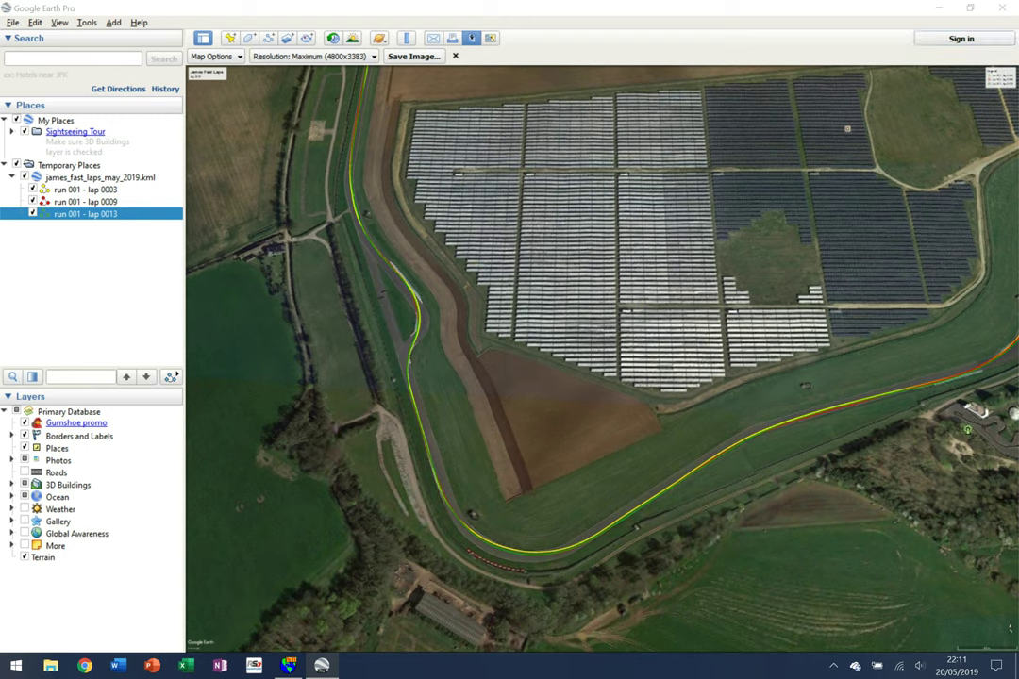
# - Minimise Google Earth Pro and open the saved james_fast_laps_overlay image from the Desktop in Photos
pyautogui.click(939, 7)
pyautogui.click(939, 8)
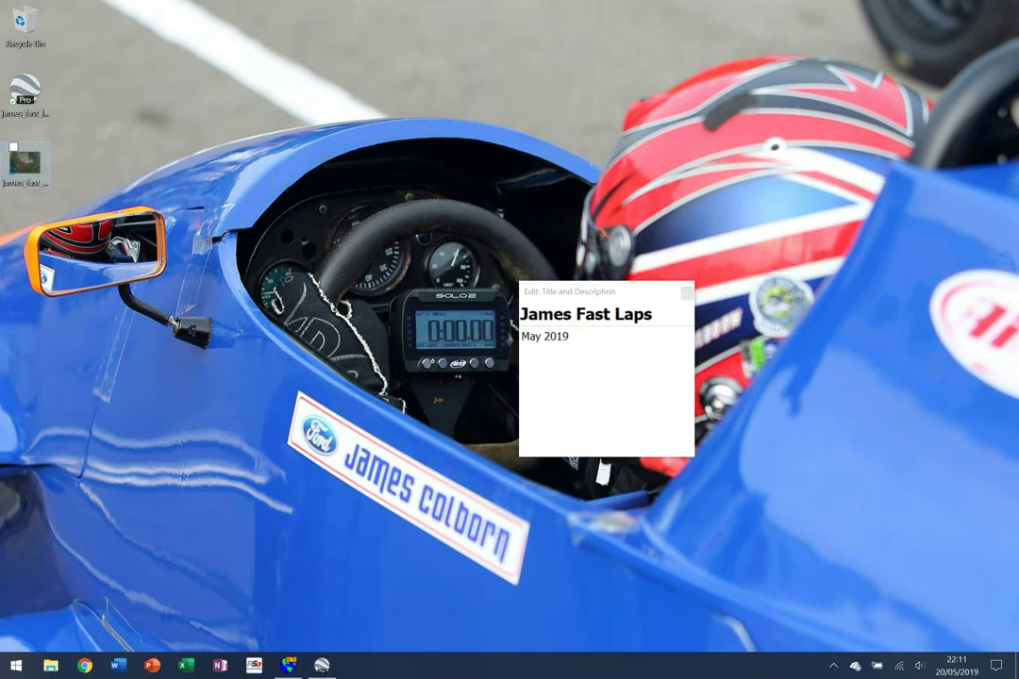
pyautogui.doubleClick(25, 163)
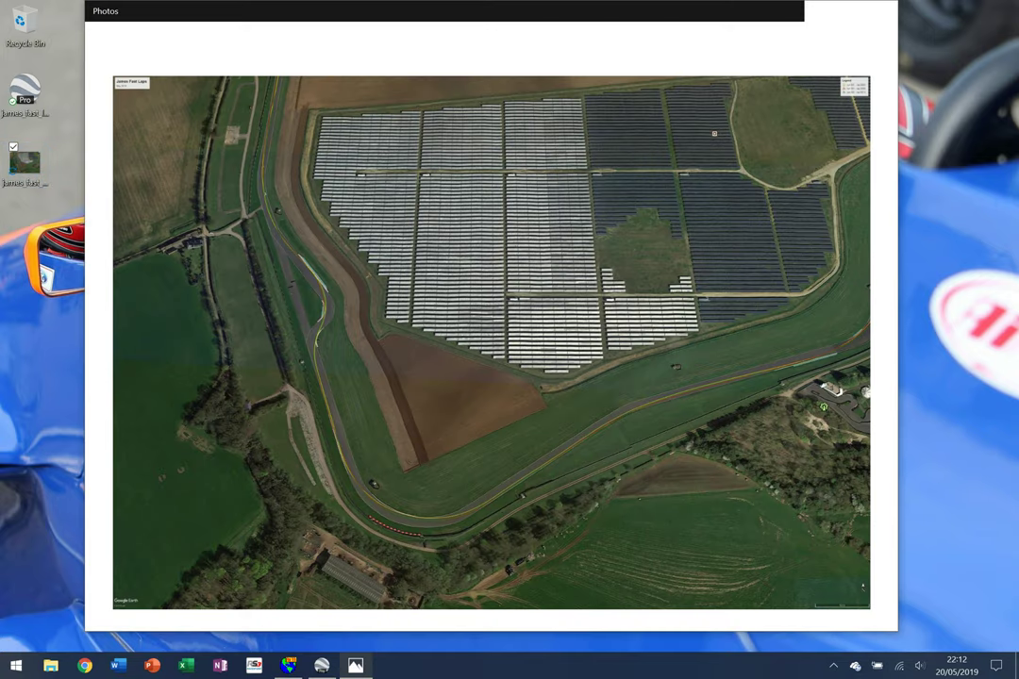
# - Examine the saved image at high magnification through the western chicane and the track leading to it, and return to the whole picture
pyautogui.scroll(2, 354, 159)
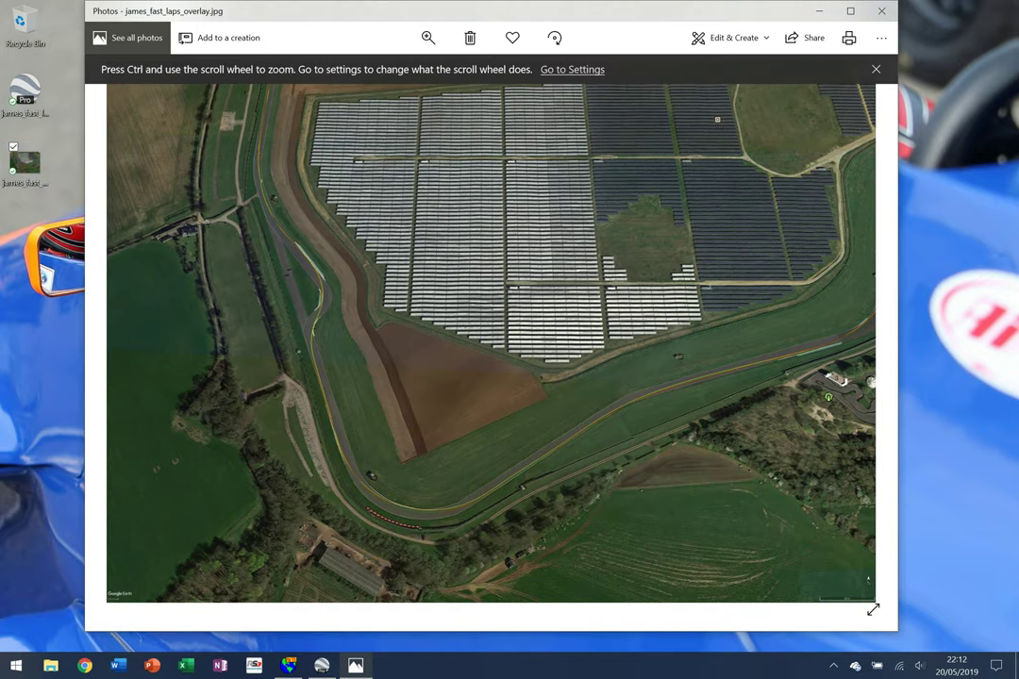
pyautogui.click(428, 38)
pyautogui.moveTo(369, 100); pyautogui.dragTo(487, 100)
pyautogui.moveTo(358, 424); pyautogui.dragTo(693, 245)
pyautogui.moveTo(189, 245); pyautogui.dragTo(533, 404)
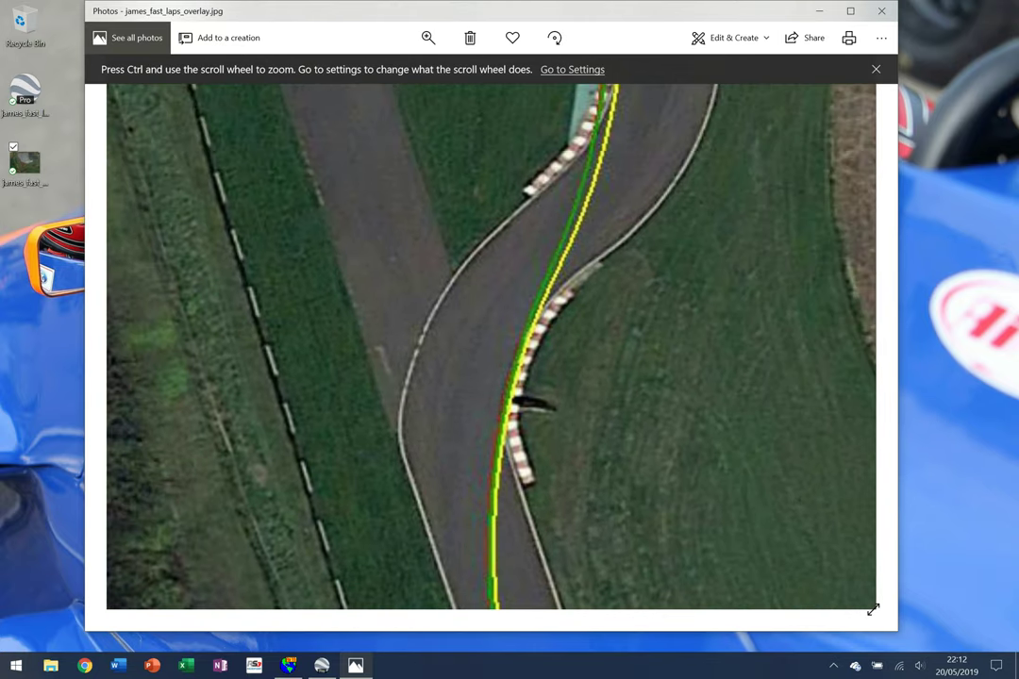
pyautogui.scroll(-2, 872, 610)
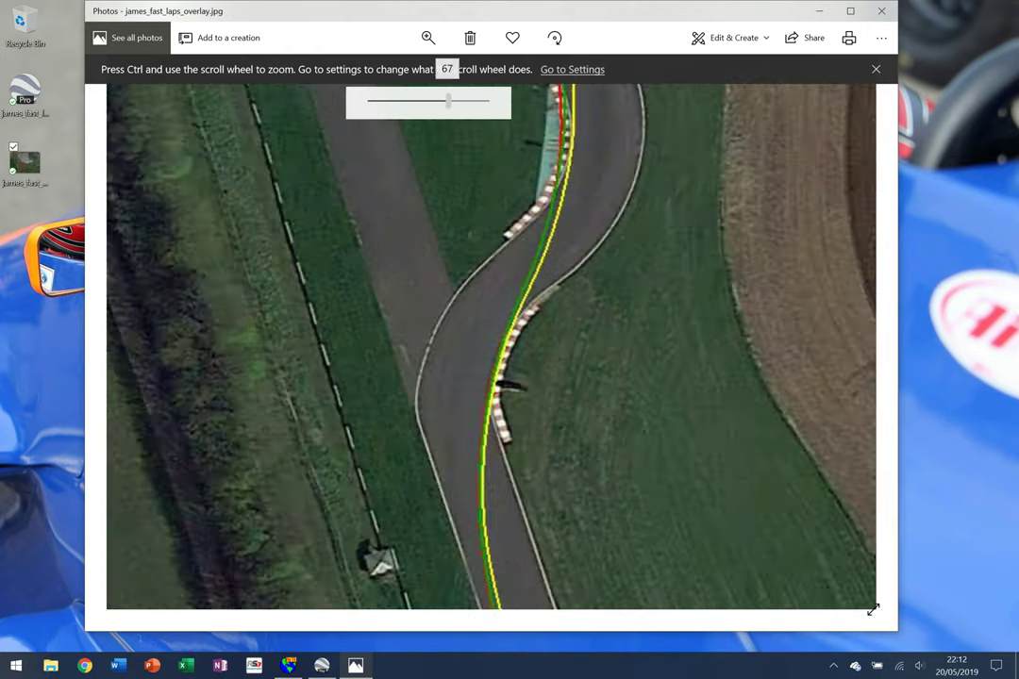
pyautogui.scroll(-3, 873, 609)
pyautogui.scroll(3, 872, 609)
pyautogui.moveTo(236, 203); pyautogui.dragTo(404, 312)
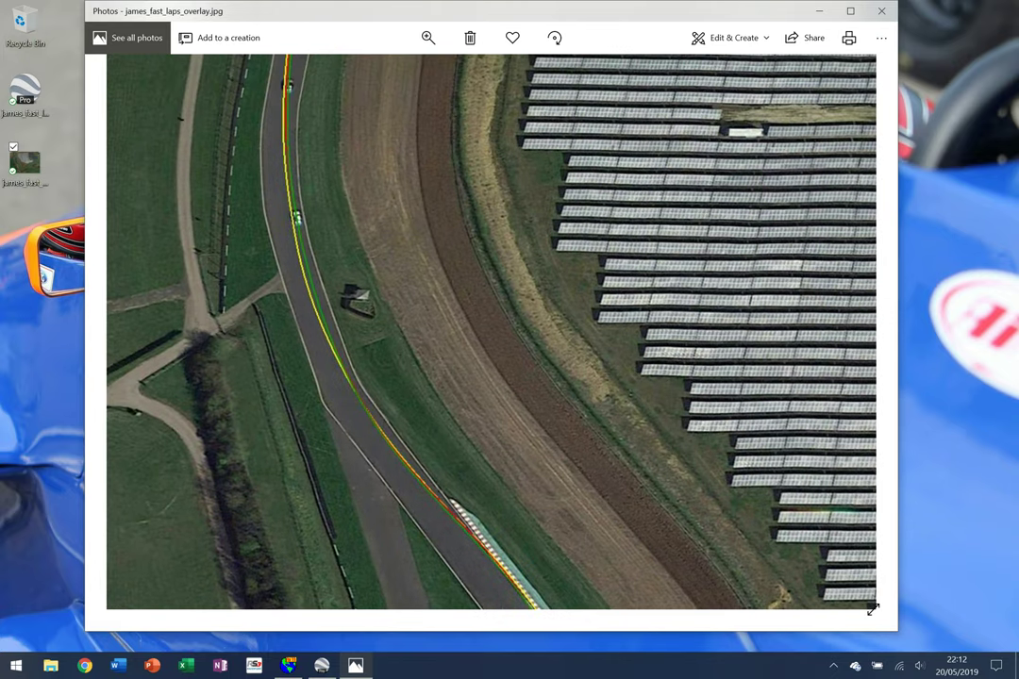
pyautogui.click(428, 37)
pyautogui.moveTo(411, 71); pyautogui.dragTo(384, 71)
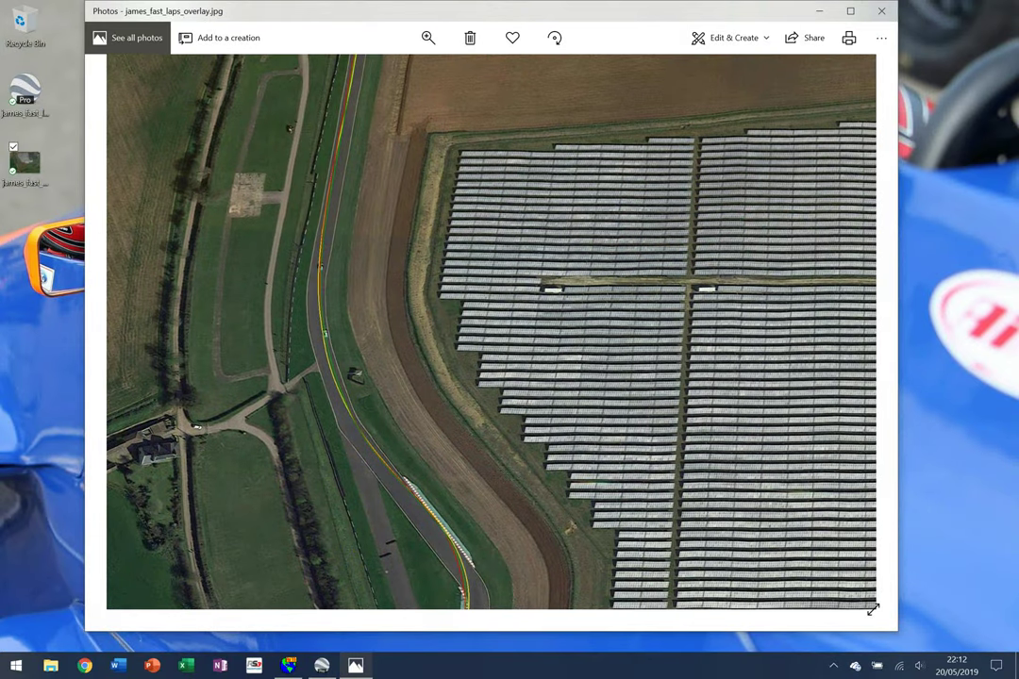
pyautogui.hotkey('ctrl', '-')
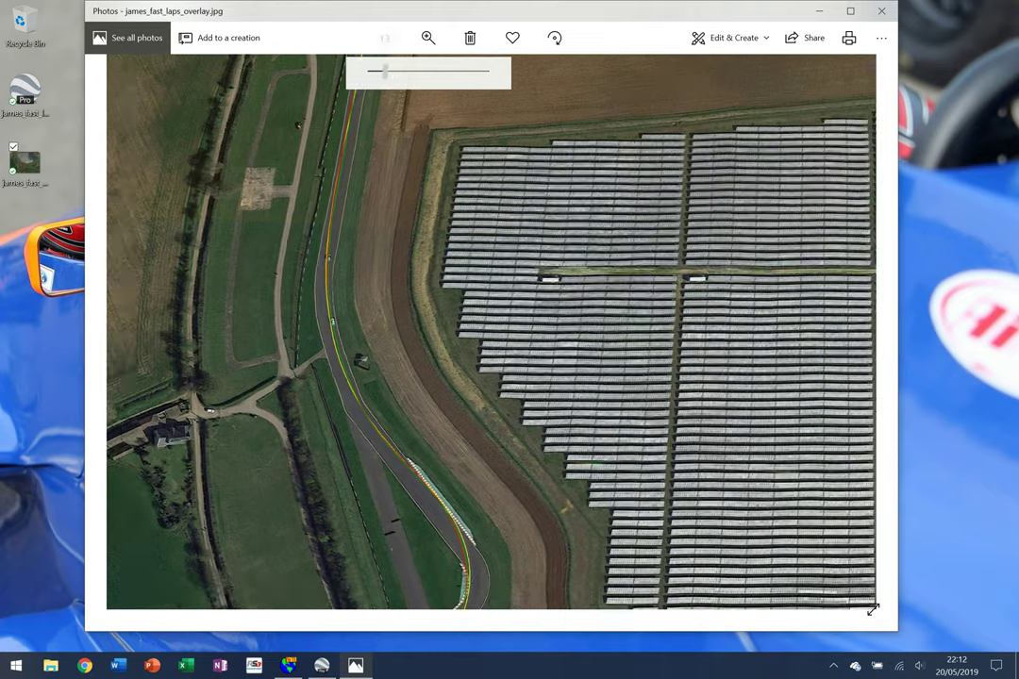
pyautogui.hotkey('ctrl', '-')
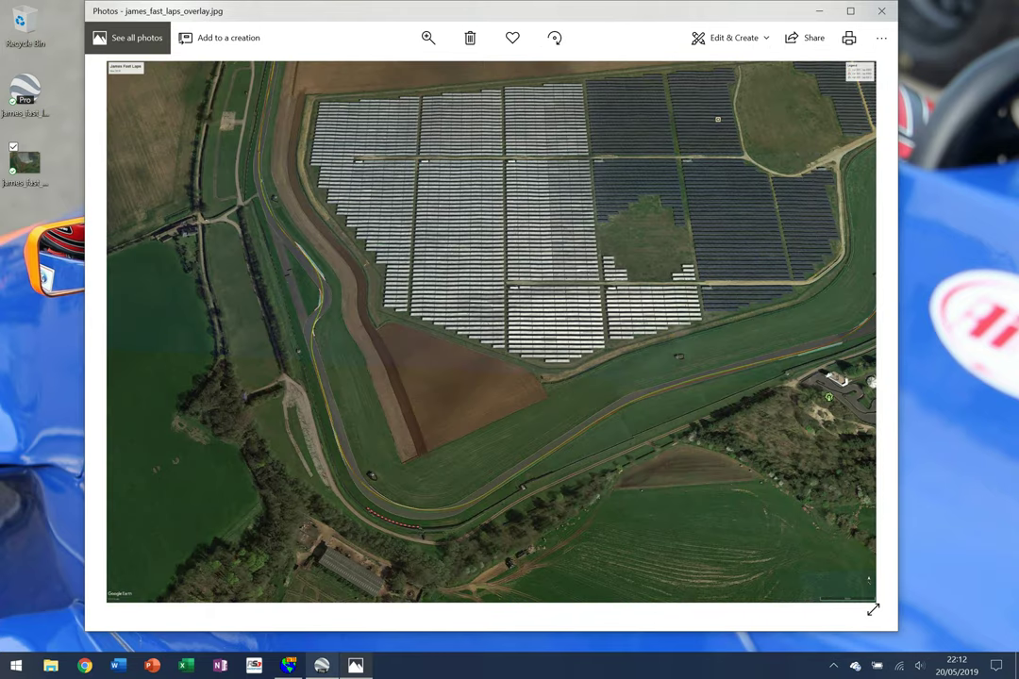
# - Switch back to Google Earth Pro and examine how the lap lines differ around the circuit's northwestern corner and its inside kerb
pyautogui.click(322, 665)
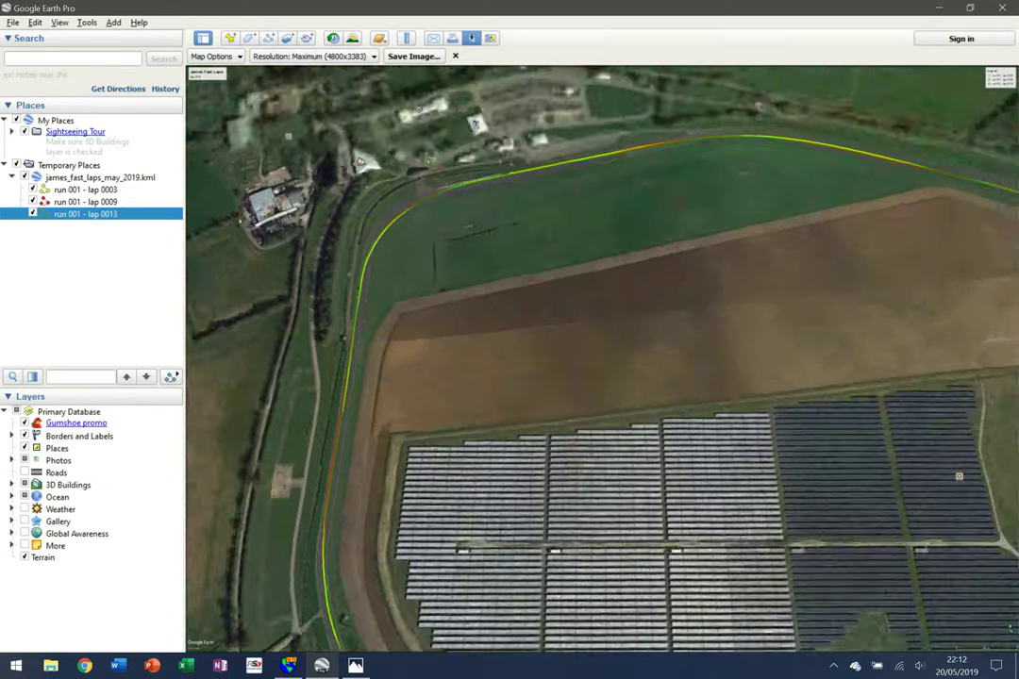
pyautogui.moveTo(531, 330)
pyautogui.mouseDown()
pyautogui.moveTo(527, 403)
pyautogui.moveTo(798, 515)
pyautogui.mouseUp()
pyautogui.scroll(4, 527, 402)
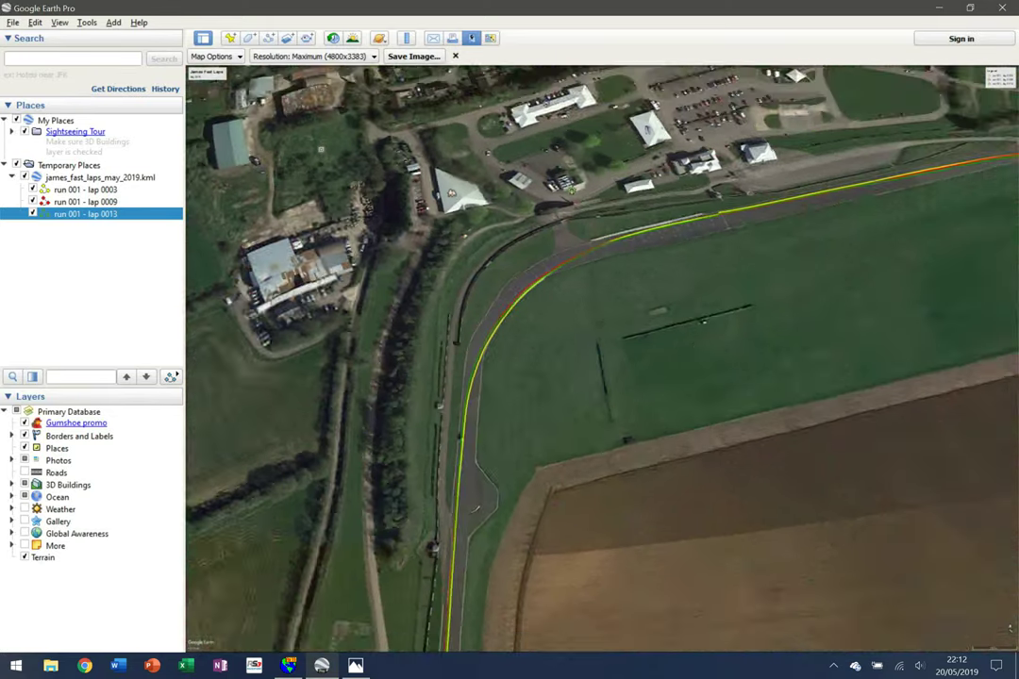
pyautogui.scroll(5, 764, 353)
pyautogui.scroll(5, 712, 349)
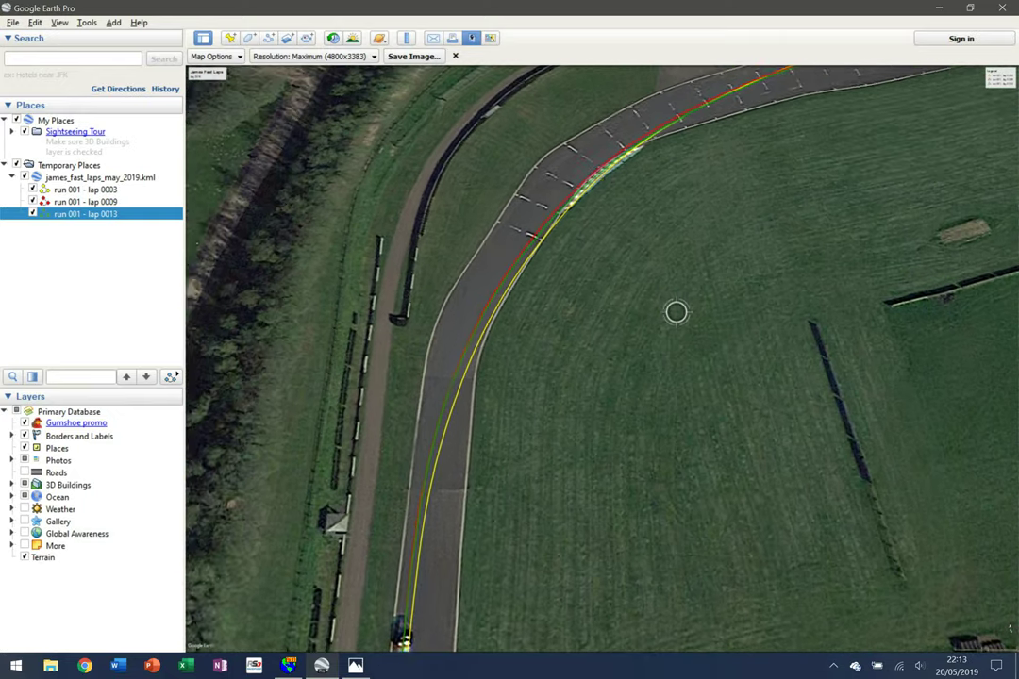
pyautogui.scroll(-3, 676, 312)
pyautogui.moveTo(676, 312); pyautogui.dragTo(685, 276)
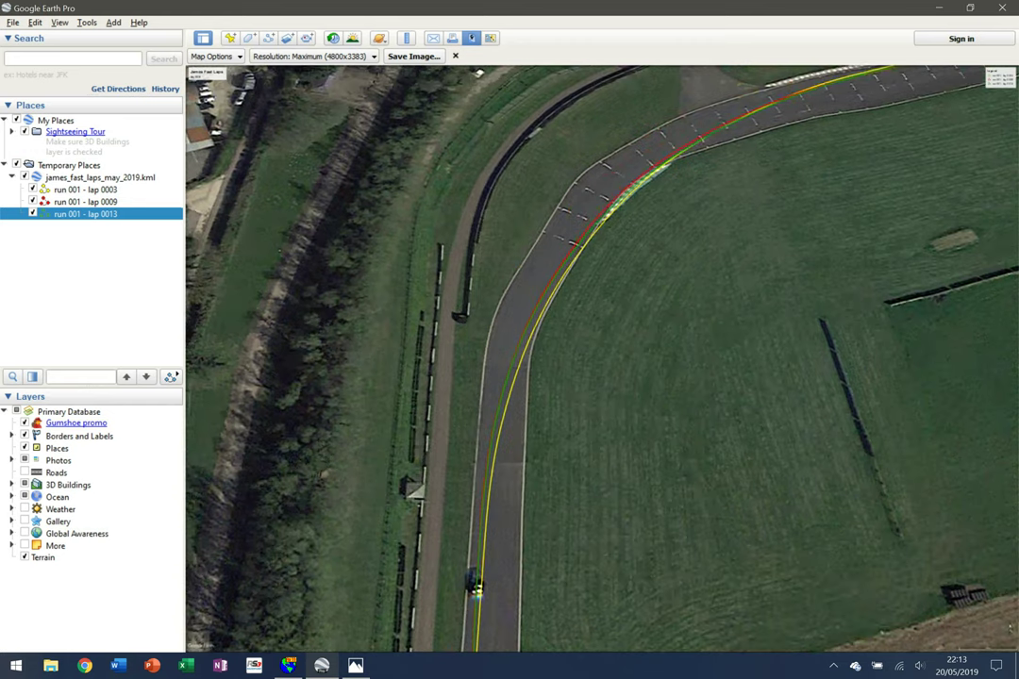
pyautogui.scroll(3, 696, 359)
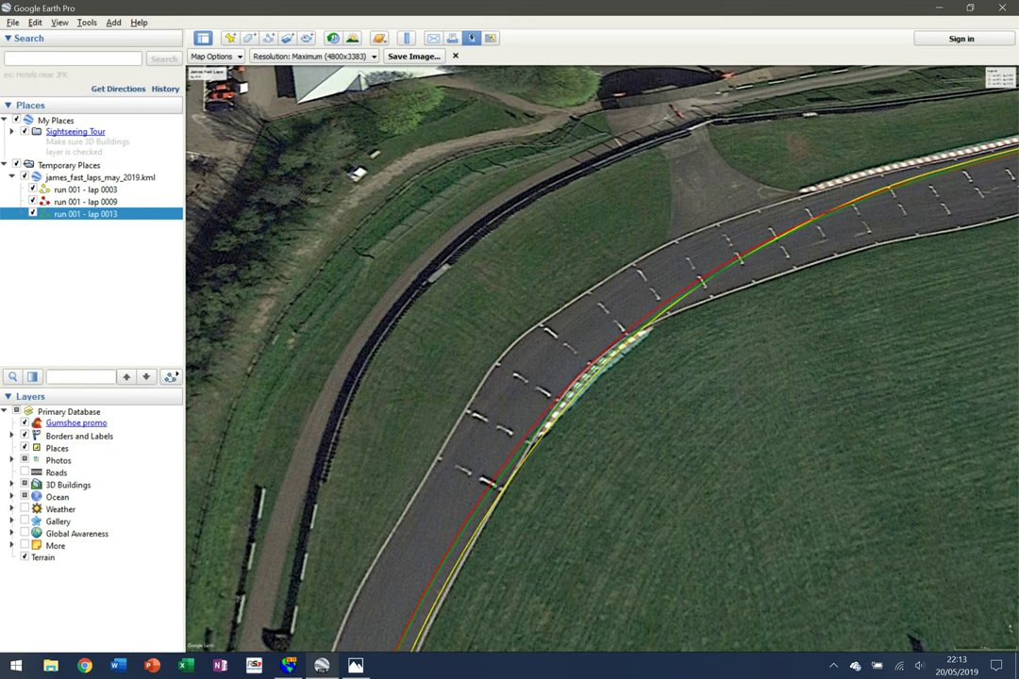
pyautogui.scroll(-5, 542, 333)
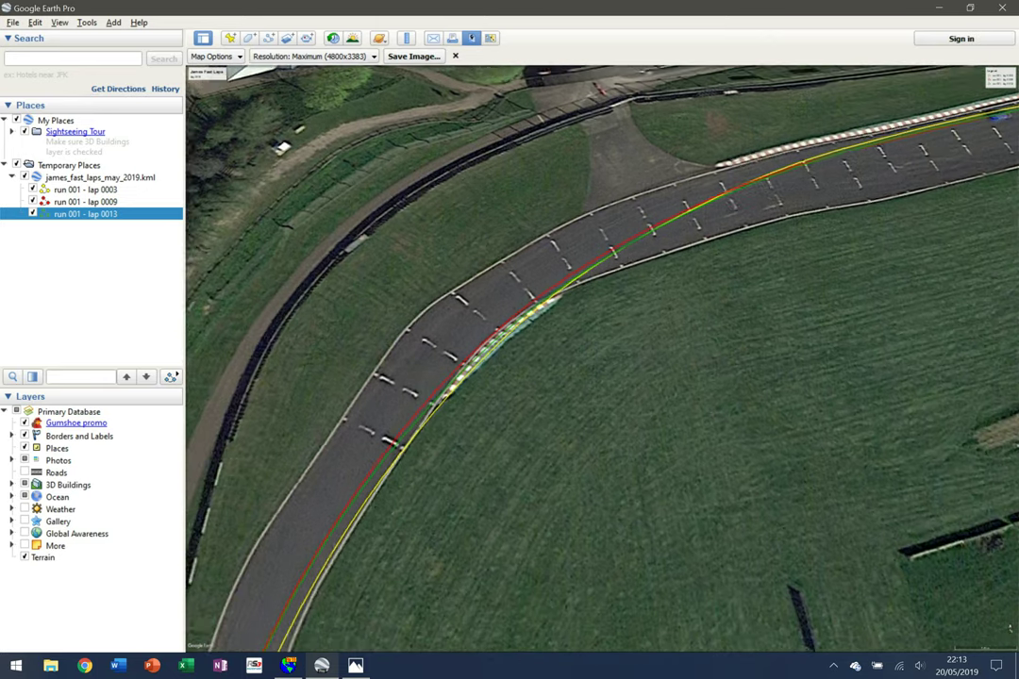